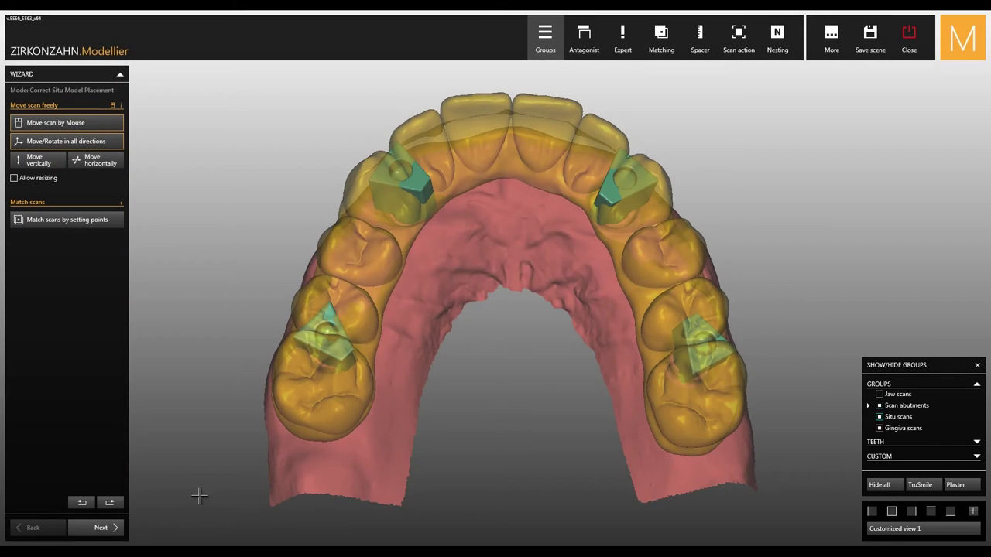
- Advance from situ model placement to detecting the position of implant 15
{"action": "left_click", "coordinate": [99, 529]}
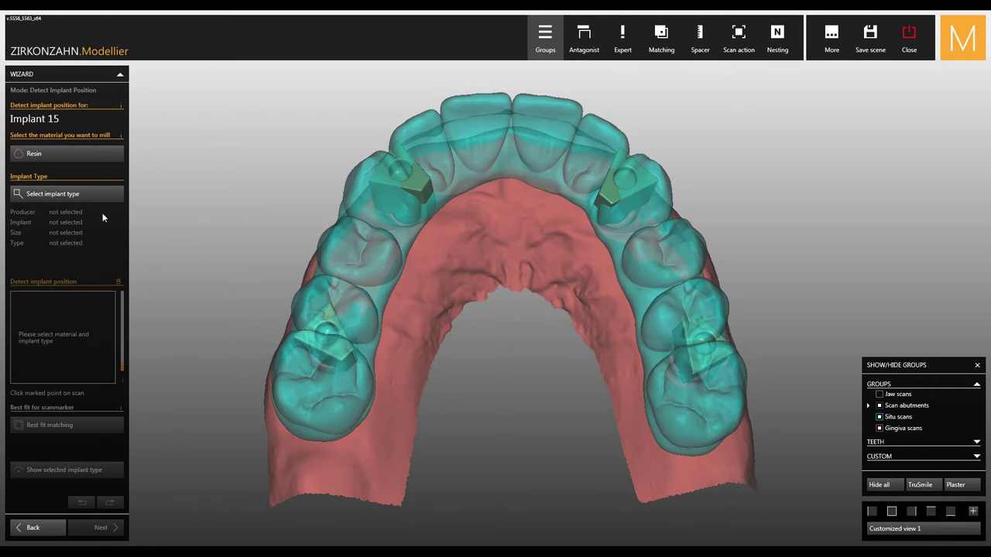
- Keep Resin as the milling material and search the implant library for 'nobel'
{"action": "left_click", "coordinate": [99, 154]}
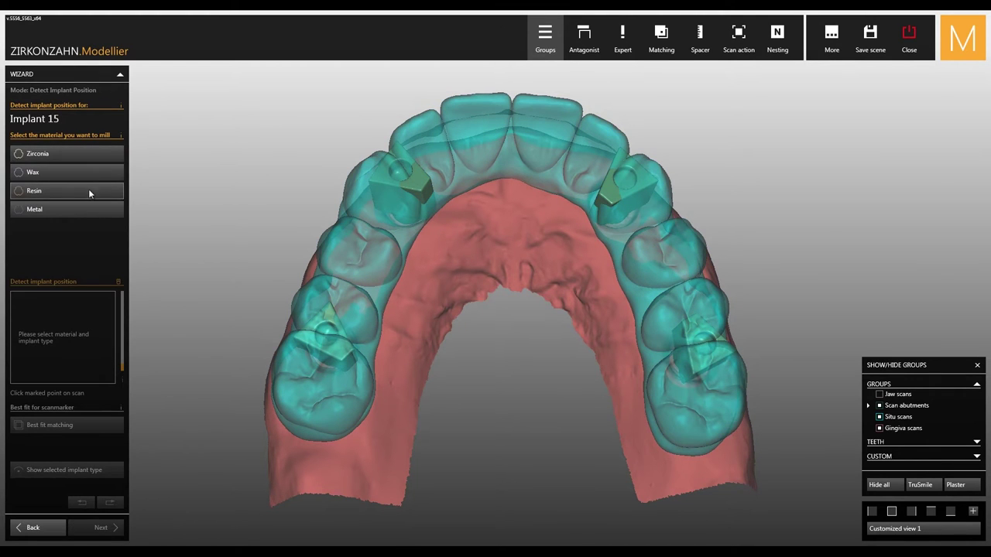
{"action": "left_click", "coordinate": [88, 190]}
{"action": "left_click", "coordinate": [88, 194]}
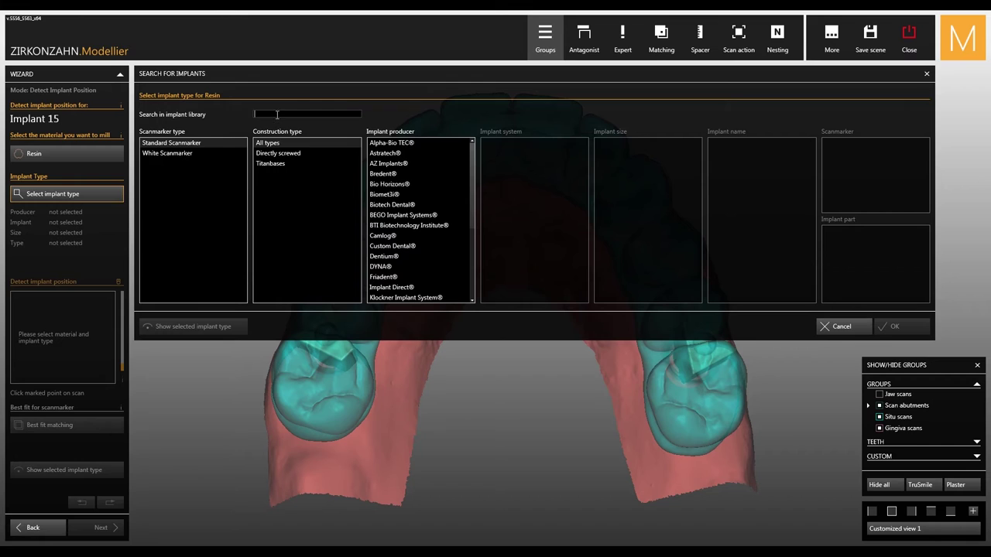
{"action": "type", "text": "nobel"}
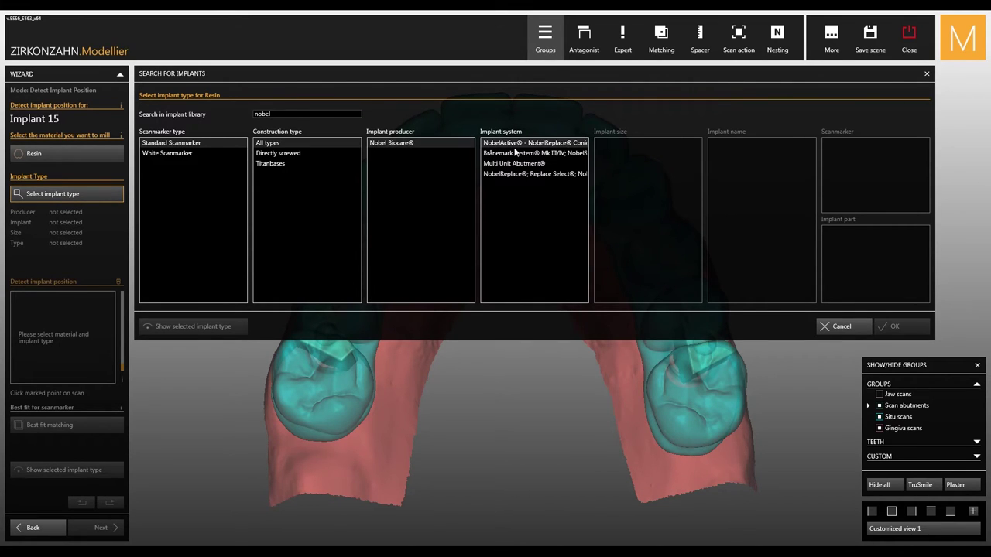
- Choose Brånemark System, RP 4.1 mm, No Hex for implant 15 and accept the third-party warnings
{"action": "left_click", "coordinate": [515, 153]}
{"action": "left_click", "coordinate": [613, 165]}
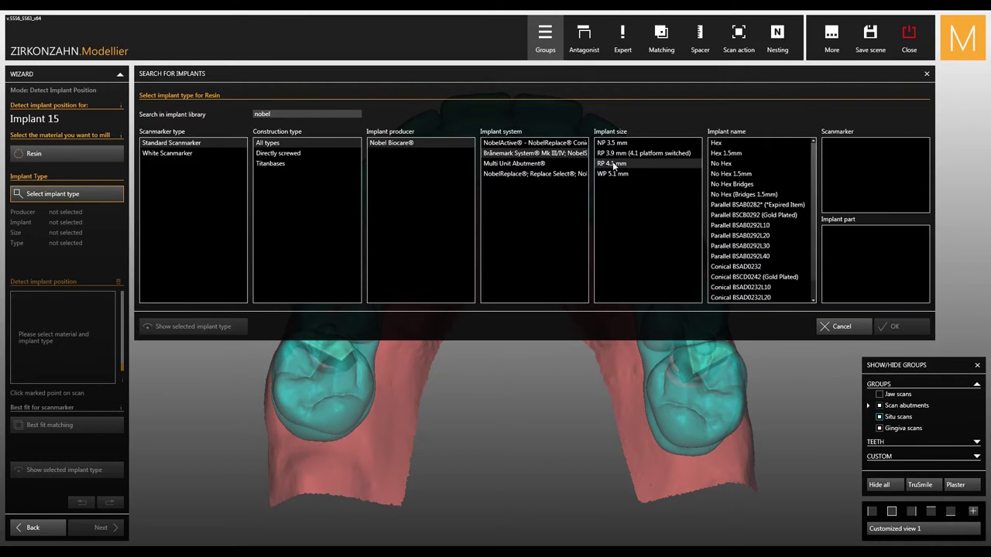
{"action": "left_click", "coordinate": [720, 163]}
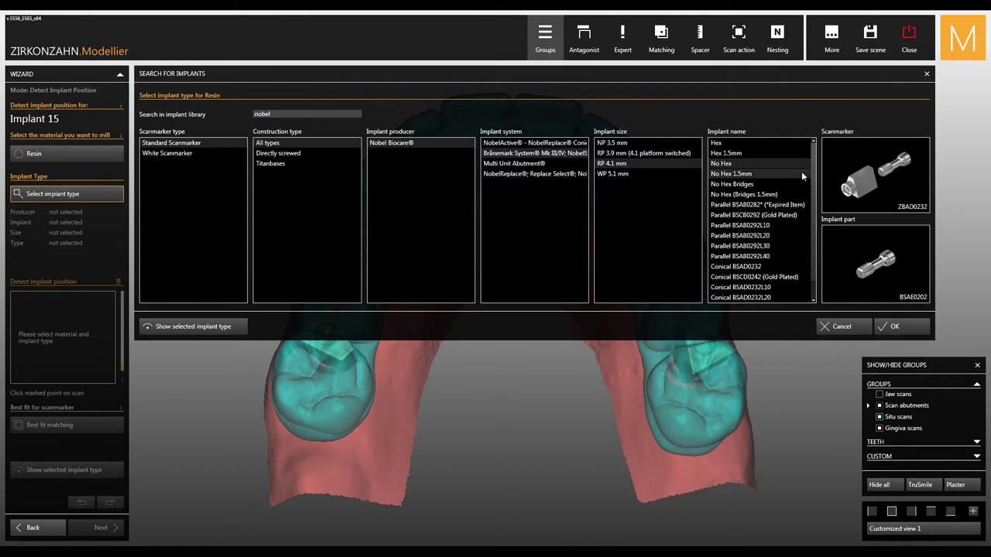
{"action": "left_click", "coordinate": [890, 327]}
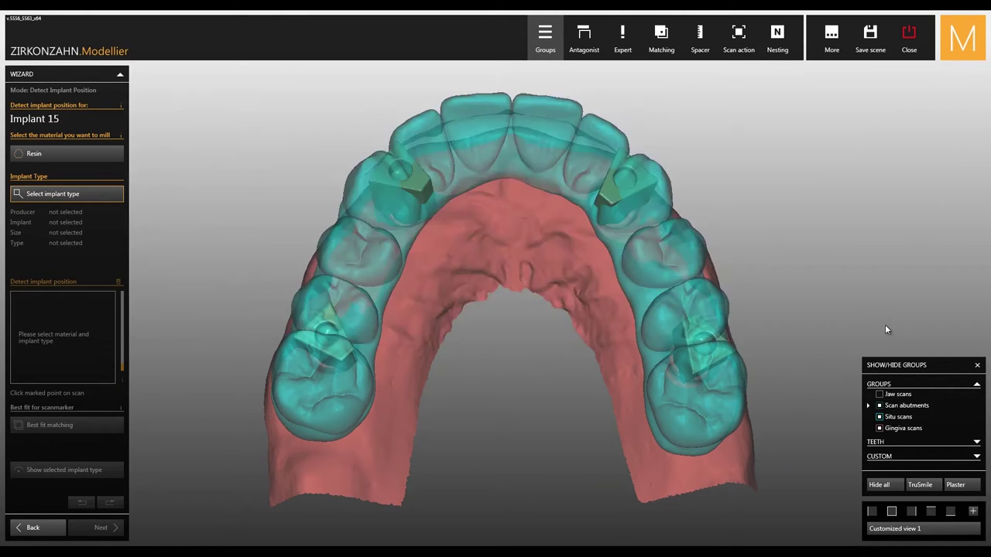
{"action": "left_click", "coordinate": [628, 372]}
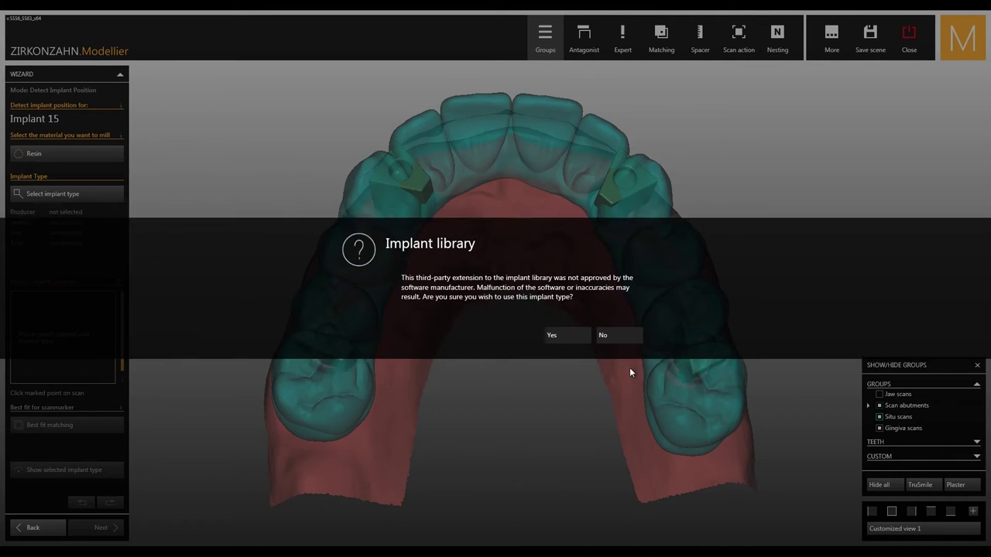
{"action": "left_click", "coordinate": [573, 342]}
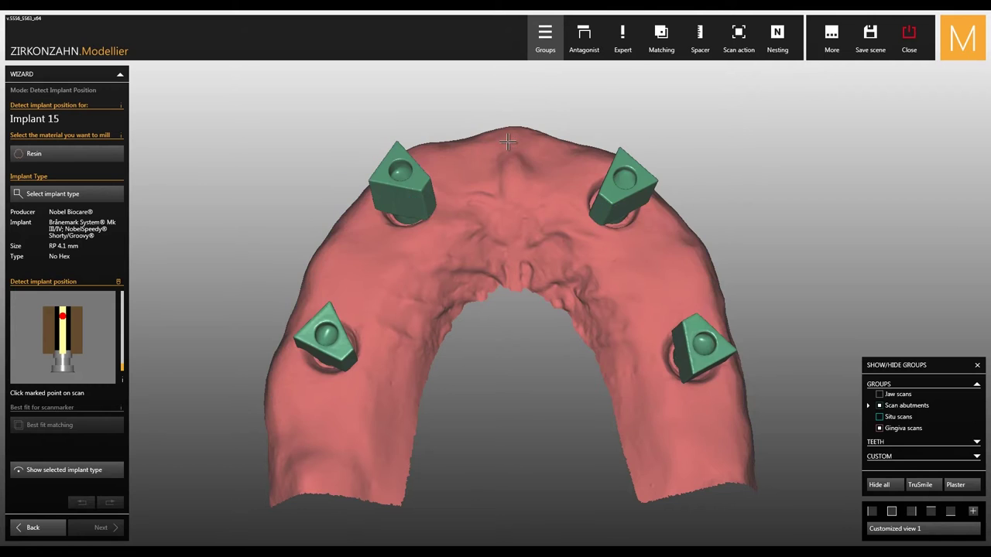
- Mark implant 15's matching point, then best-fit match implant 12 on the upper-left abutment
{"action": "mouse_move", "coordinate": [470, 259]}
{"action": "middle_mouse_down"}
{"action": "mouse_move", "coordinate": [457, 194]}
{"action": "mouse_move", "coordinate": [464, 259]}
{"action": "middle_mouse_up"}
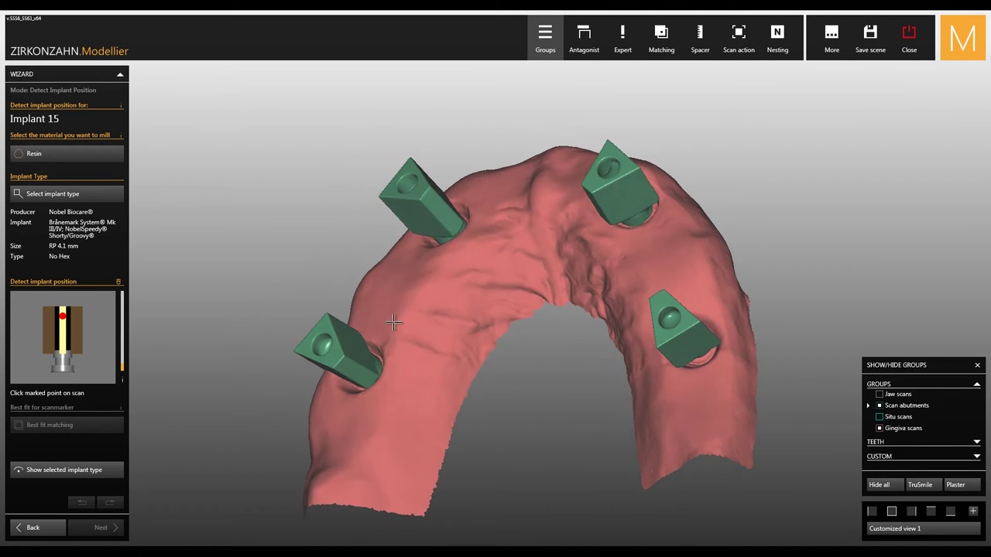
{"action": "left_click", "coordinate": [348, 366]}
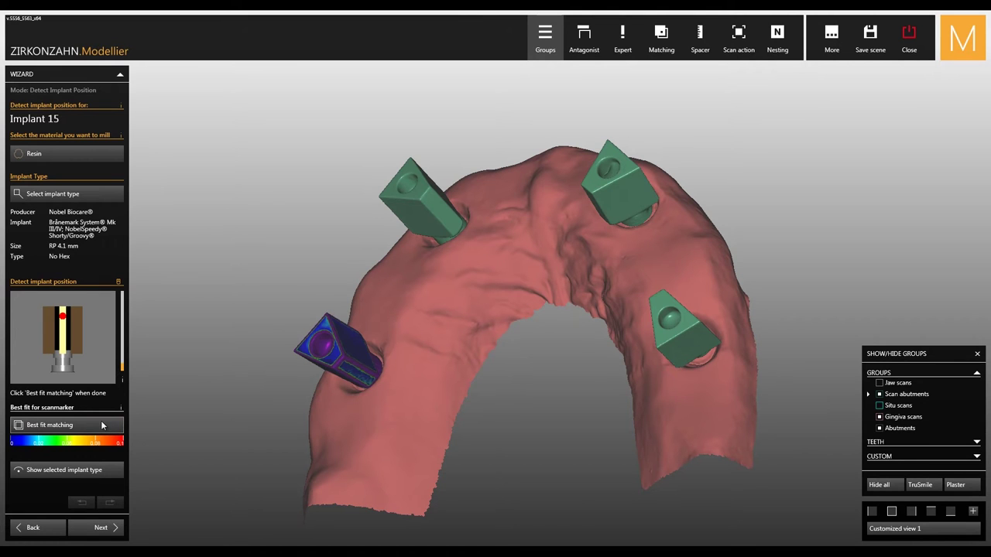
{"action": "left_click", "coordinate": [101, 527]}
{"action": "left_click", "coordinate": [616, 375]}
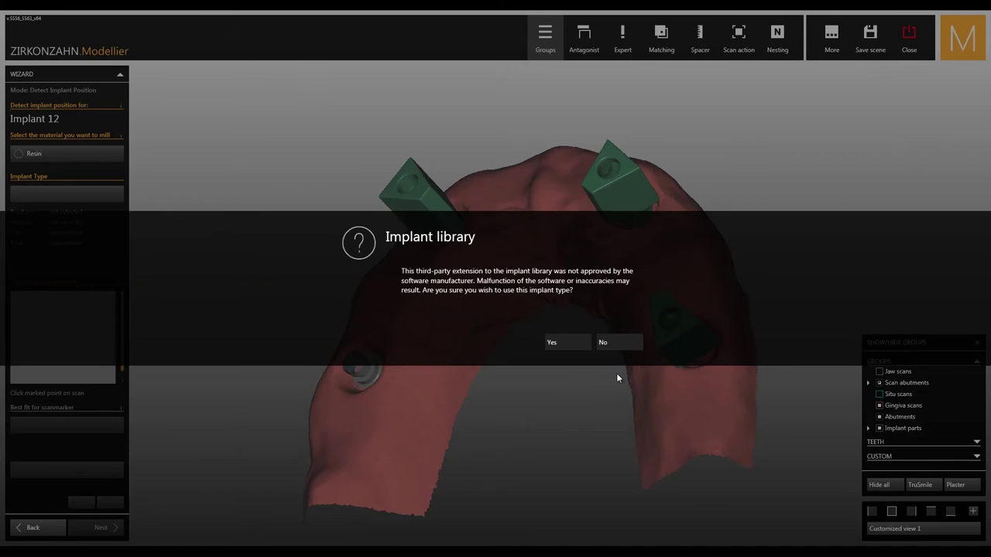
{"action": "left_click", "coordinate": [573, 344]}
{"action": "left_click", "coordinate": [432, 203]}
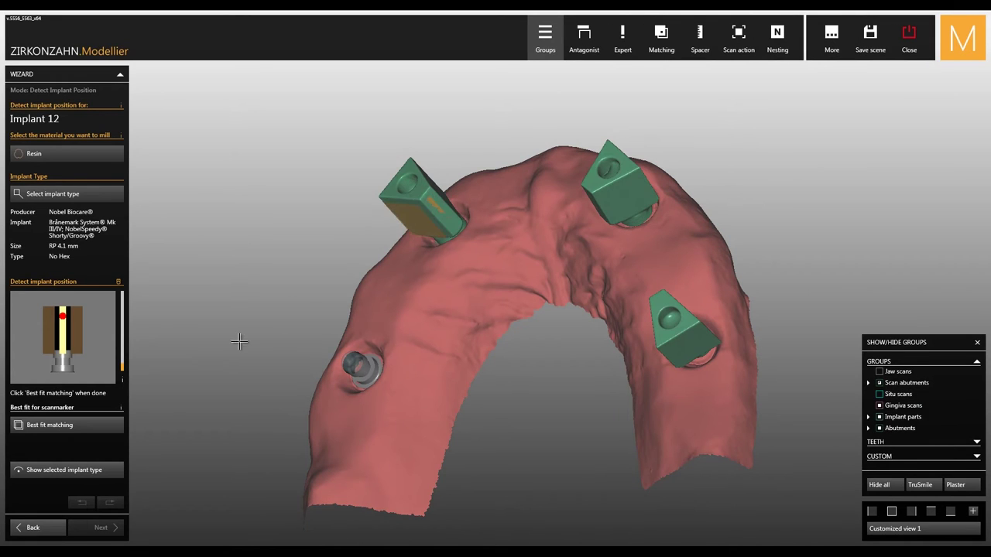
{"action": "left_click", "coordinate": [99, 424]}
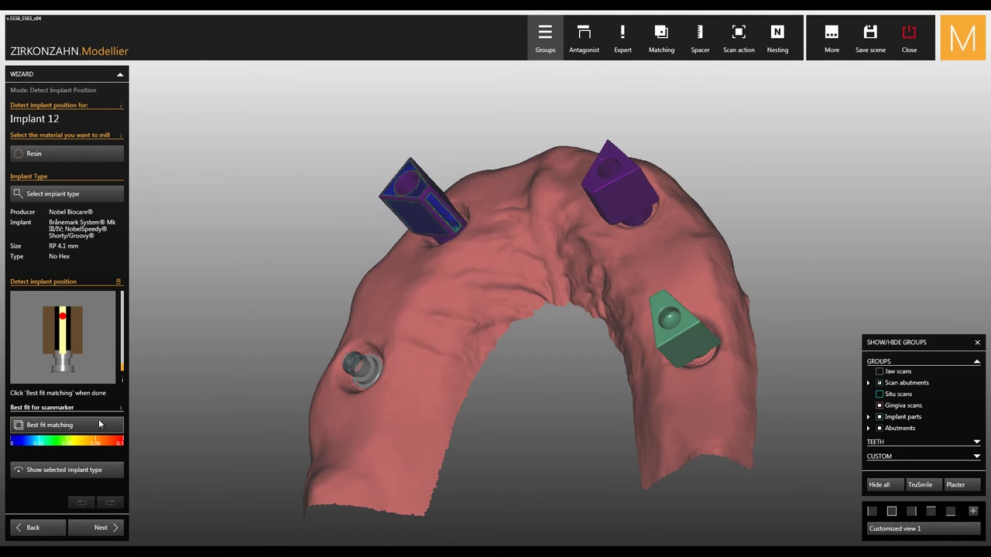
- Best-fit match implant 22 on the top scan abutment
{"action": "left_click", "coordinate": [93, 530]}
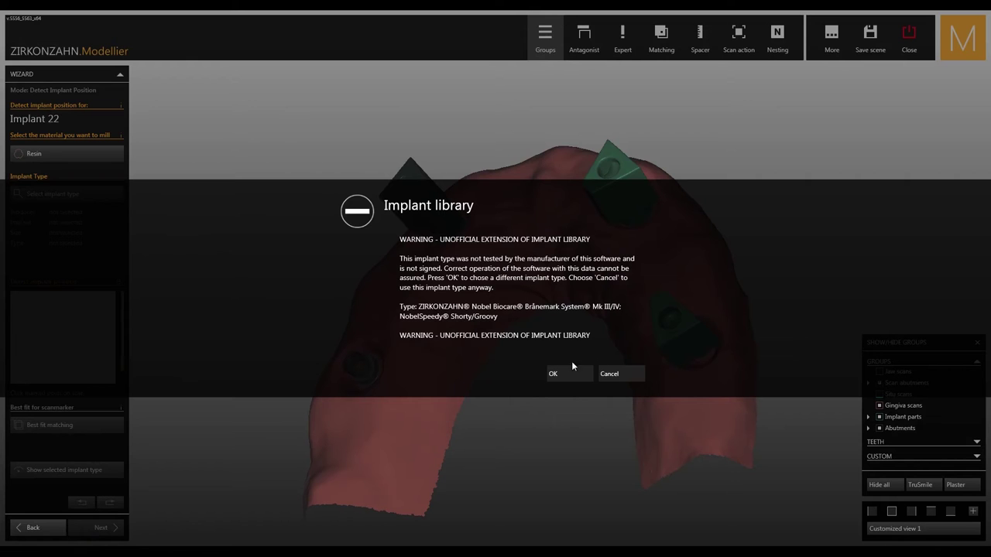
{"action": "left_click", "coordinate": [614, 372]}
{"action": "left_click", "coordinate": [571, 343]}
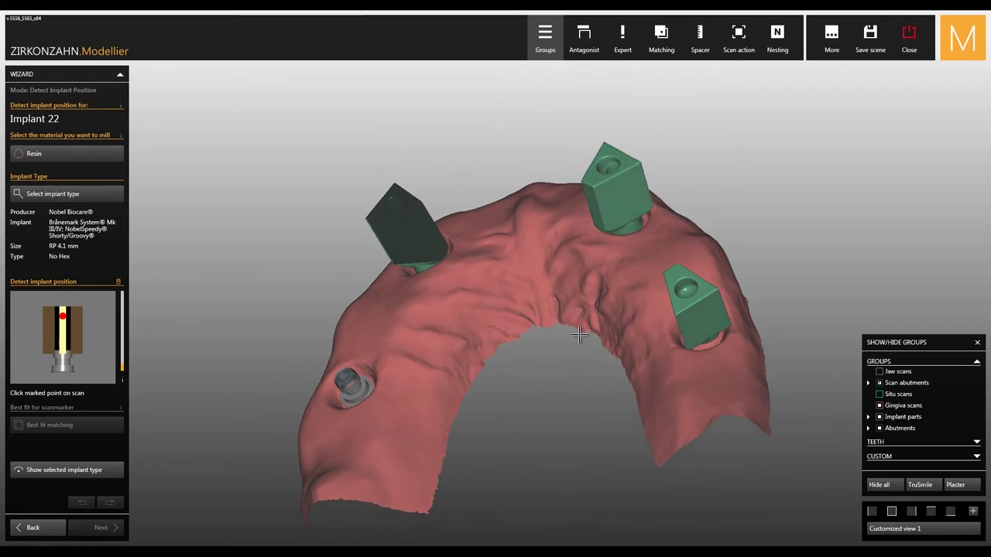
{"action": "right_click_drag", "start_coordinate": [580, 335], "coordinate": [583, 211]}
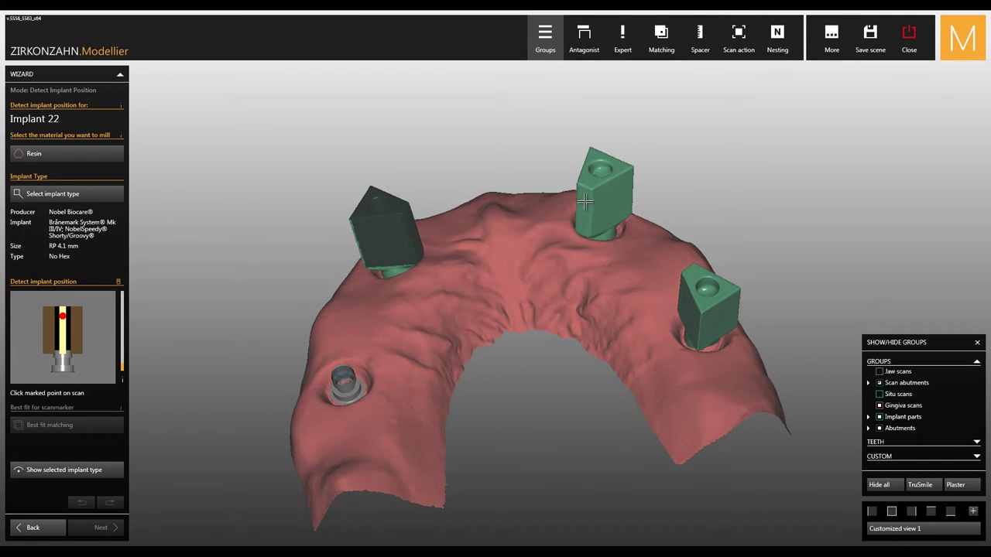
{"action": "left_click", "coordinate": [585, 201]}
{"action": "left_click", "coordinate": [99, 428]}
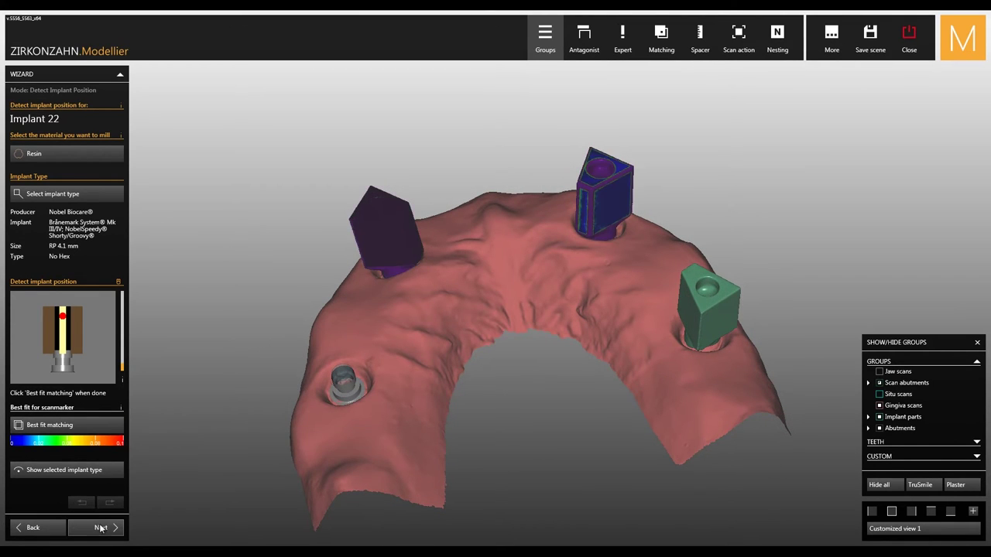
- Mark implant 25's matching point, then pass emergence profiles on to tooth placement
{"action": "left_click", "coordinate": [101, 527]}
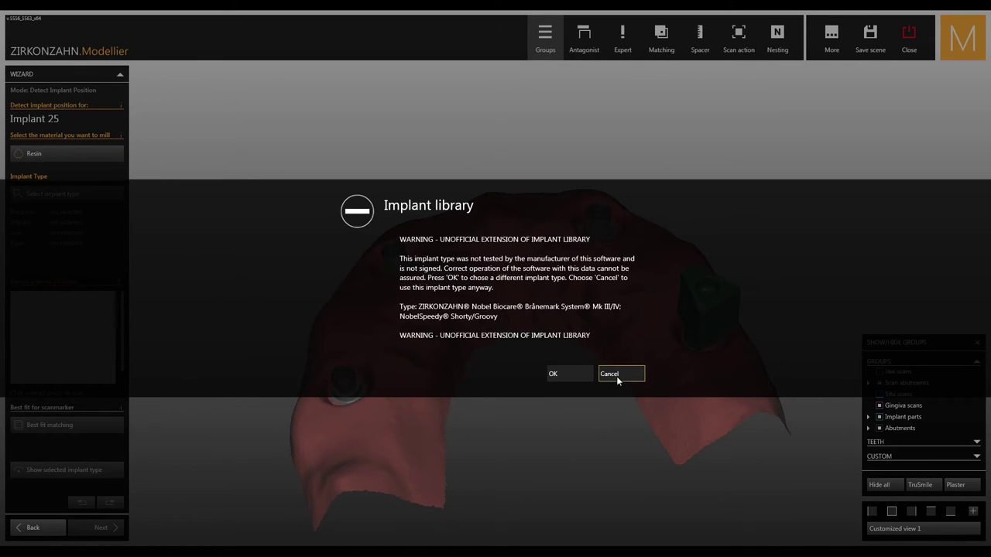
{"action": "left_click", "coordinate": [616, 376]}
{"action": "left_click", "coordinate": [568, 348]}
{"action": "left_click", "coordinate": [100, 528]}
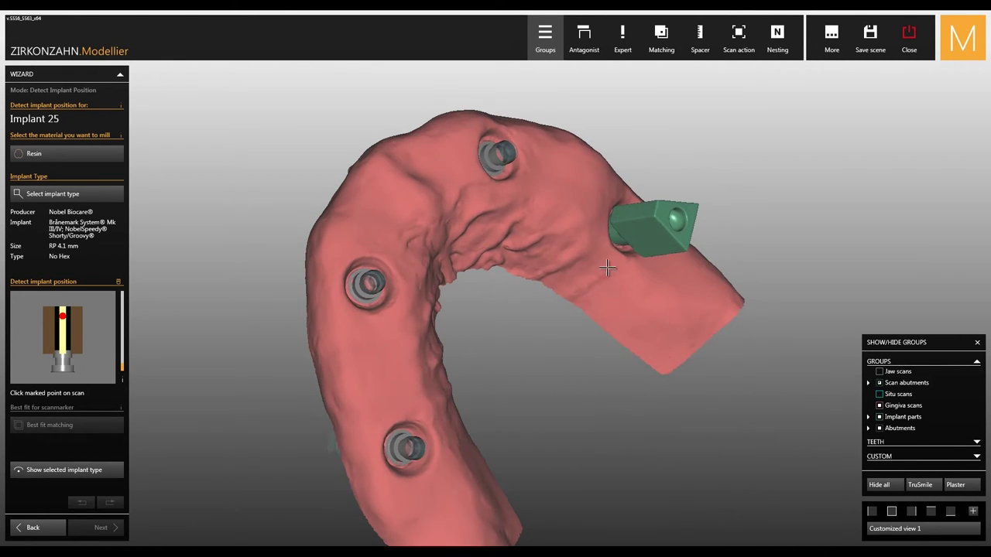
{"action": "left_click", "coordinate": [635, 214]}
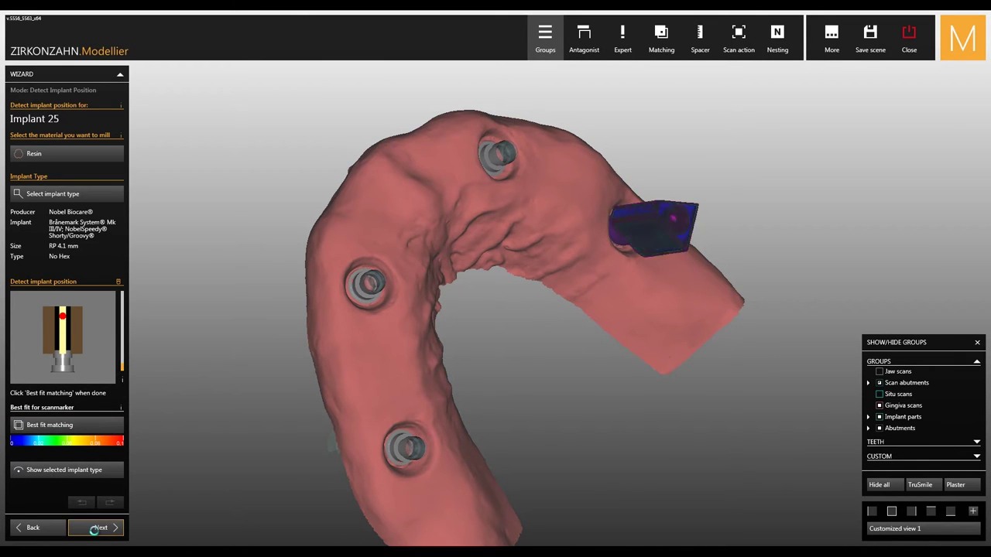
{"action": "left_click", "coordinate": [96, 529]}
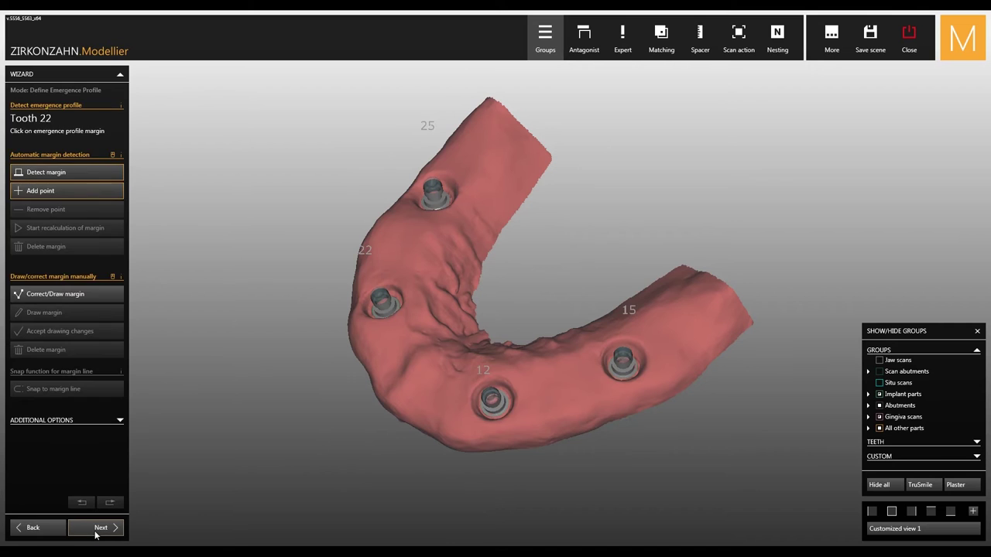
{"action": "left_click", "coordinate": [96, 533]}
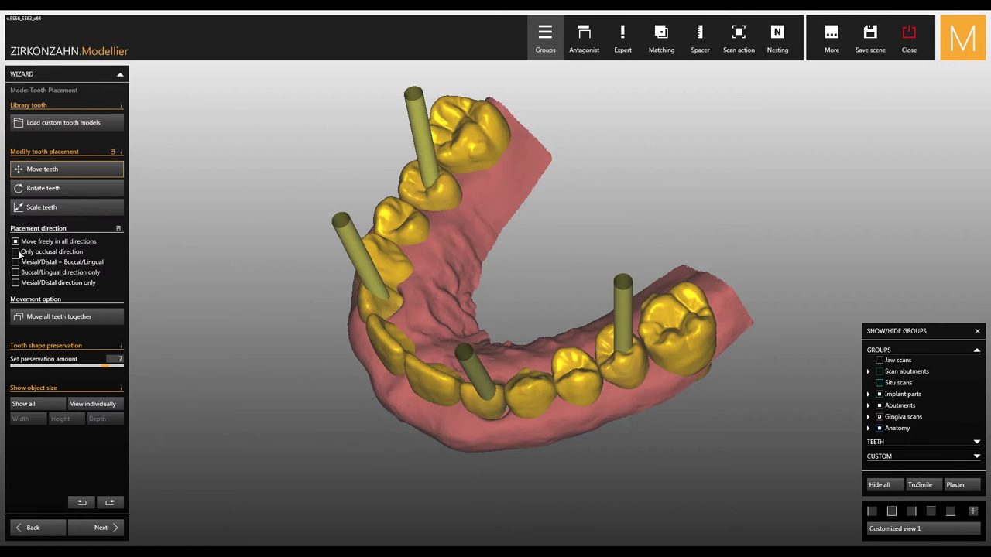
- Restrict tooth movement to occlusal and shift the tooth setup onto the situ scan
{"action": "left_click", "coordinate": [118, 322]}
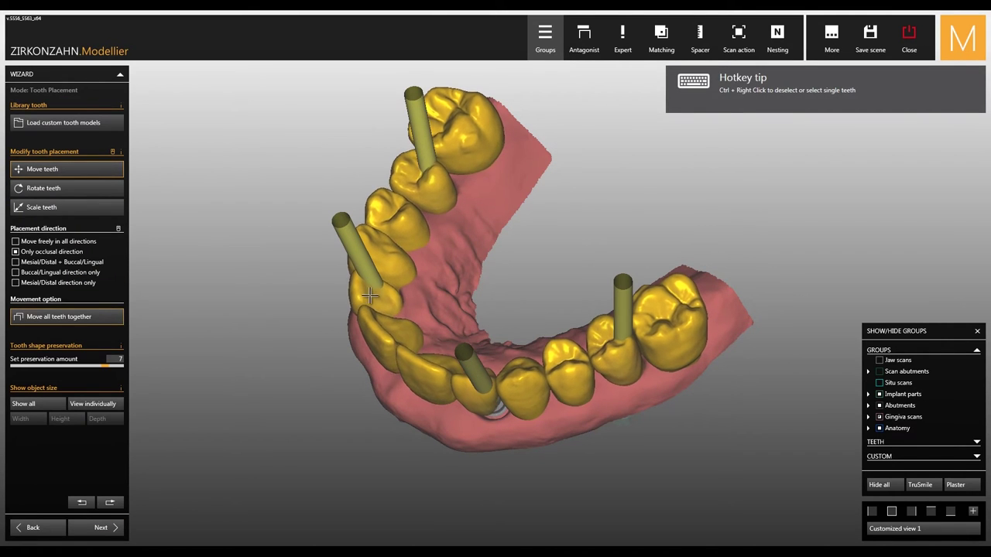
{"action": "left_click", "coordinate": [879, 383]}
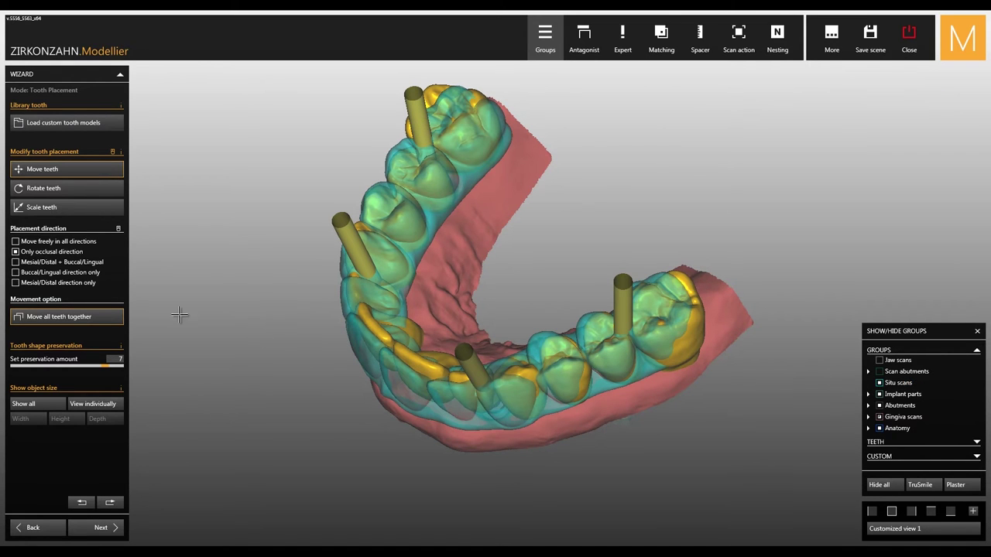
{"action": "left_click_drag", "start_coordinate": [377, 341], "coordinate": [378, 345]}
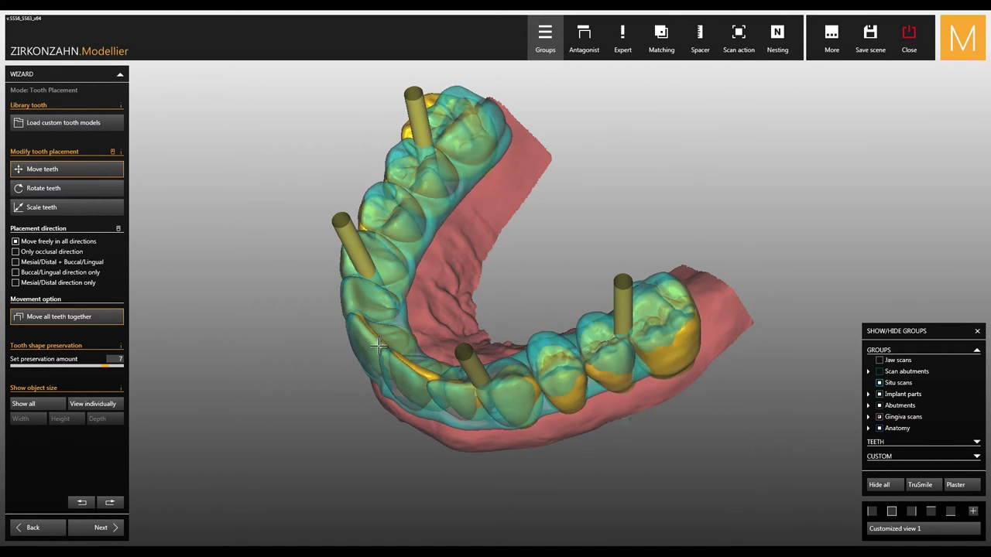
- Advance to abutment bottoms in Customized view 1 with the Anatomy teeth hidden, then continue to Bar Design
{"action": "left_click", "coordinate": [101, 527]}
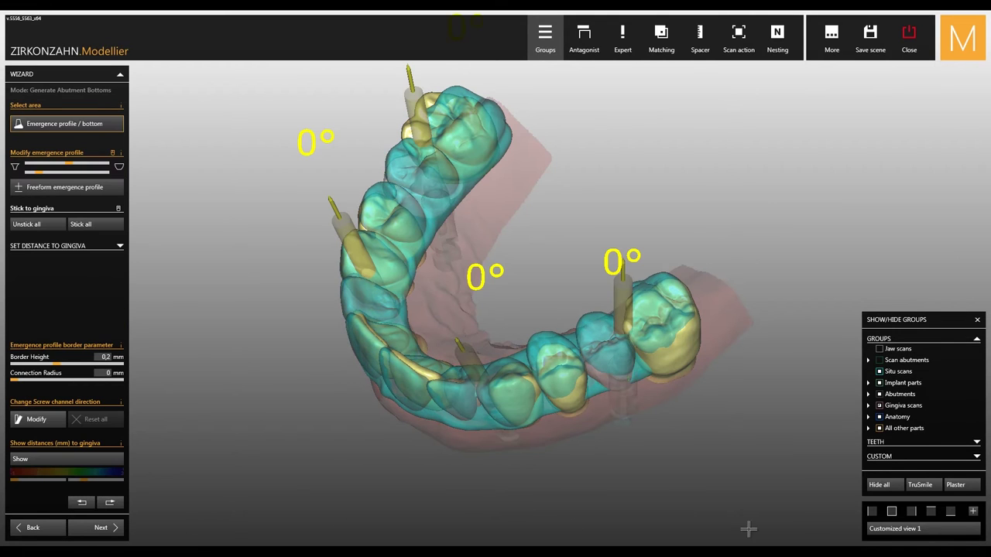
{"action": "left_click", "coordinate": [901, 533]}
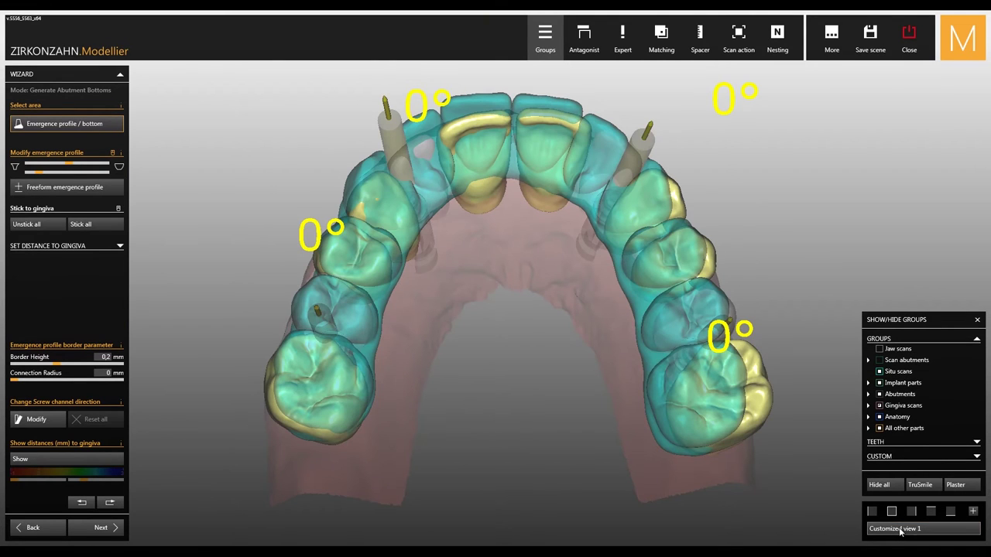
{"action": "left_click", "coordinate": [879, 417]}
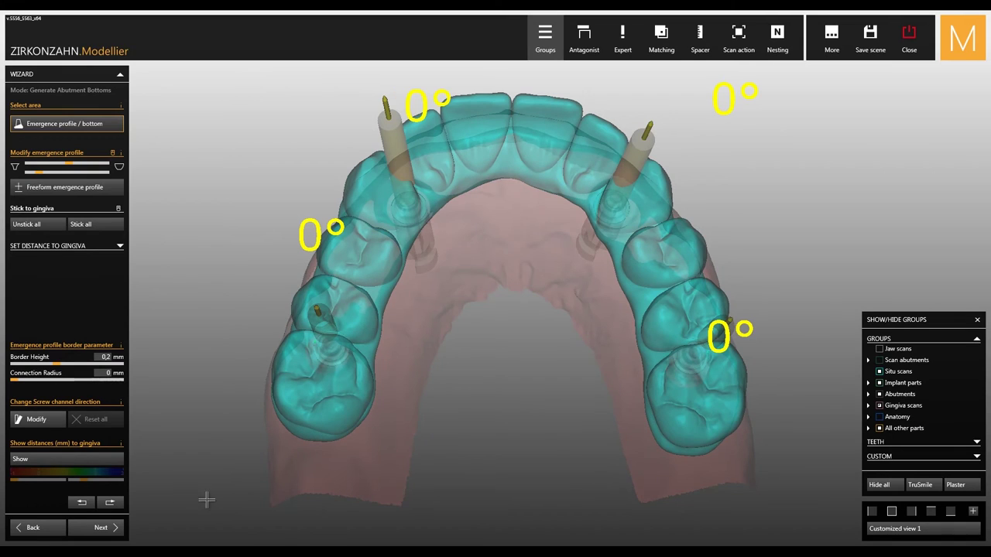
{"action": "left_click", "coordinate": [102, 528]}
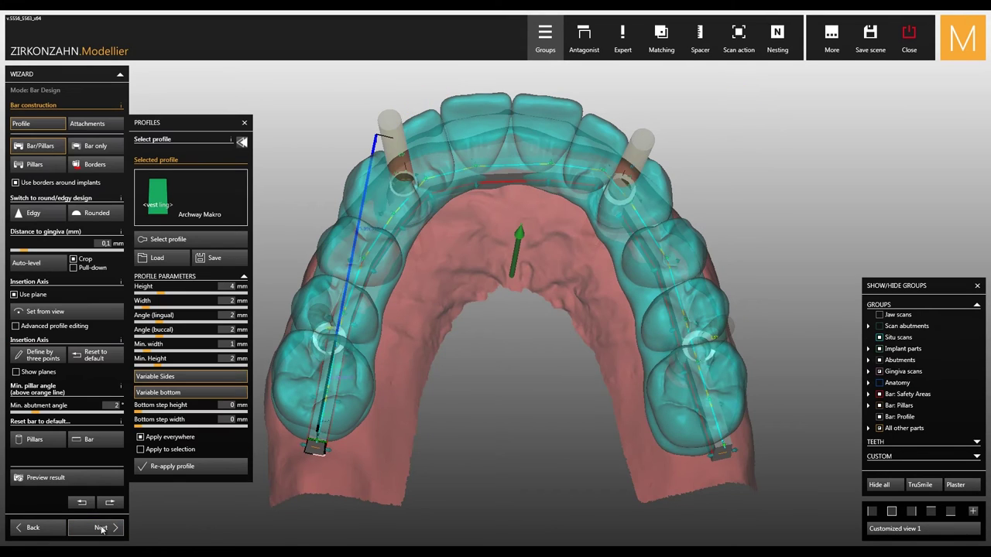
- Apply the Archway Micro profile to the bar and raise its height to 4.46 mm
{"action": "left_click", "coordinate": [209, 241]}
{"action": "left_click", "coordinate": [208, 206]}
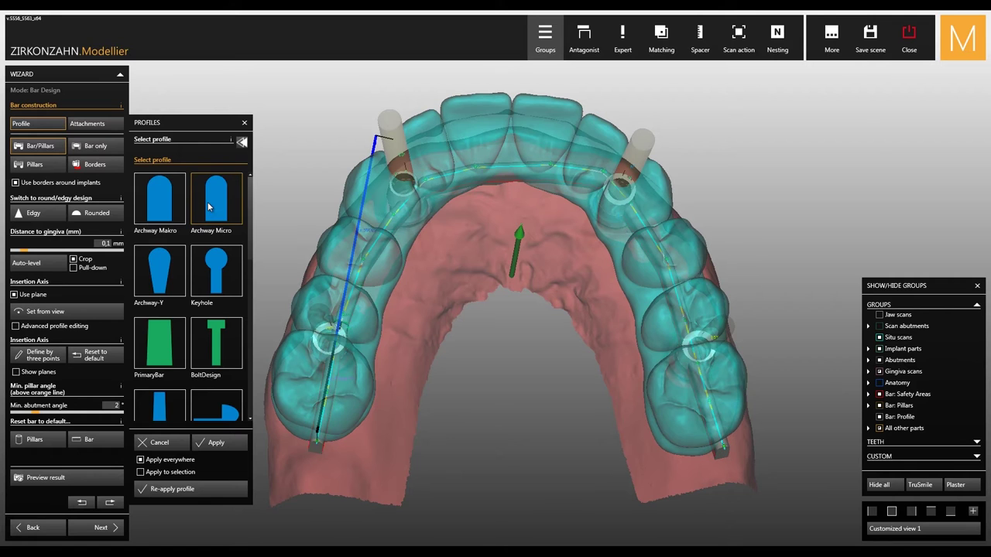
{"action": "left_click", "coordinate": [216, 442]}
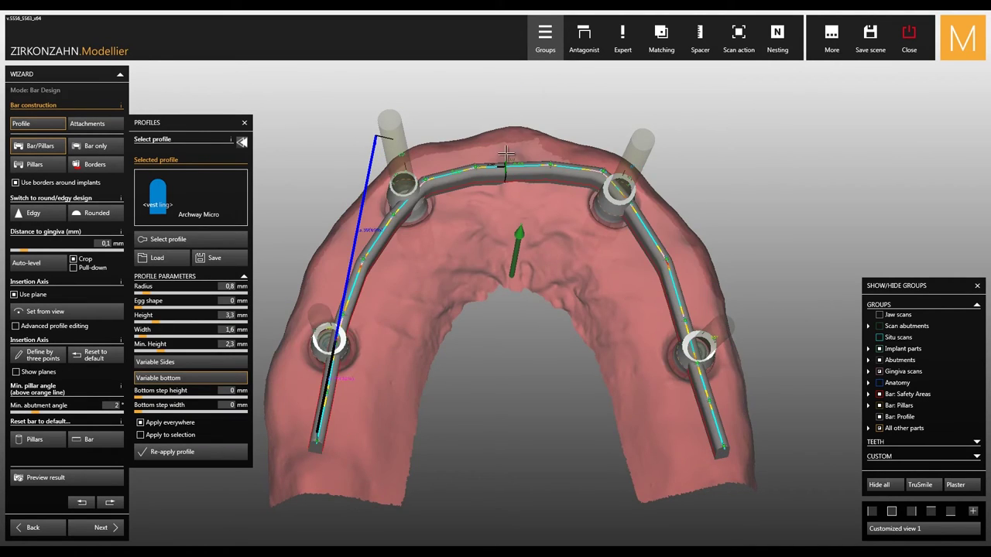
{"action": "right_click_drag", "start_coordinate": [504, 155], "coordinate": [505, 236]}
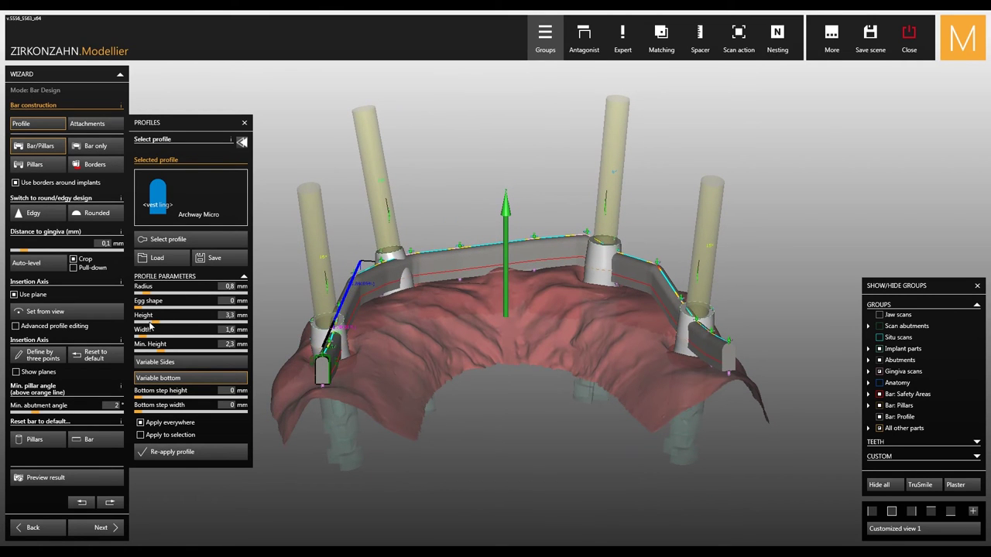
{"action": "mouse_move", "coordinate": [156, 327]}
{"action": "left_mouse_down"}
{"action": "mouse_move", "coordinate": [165, 329]}
{"action": "mouse_move", "coordinate": [147, 338]}
{"action": "left_mouse_up"}
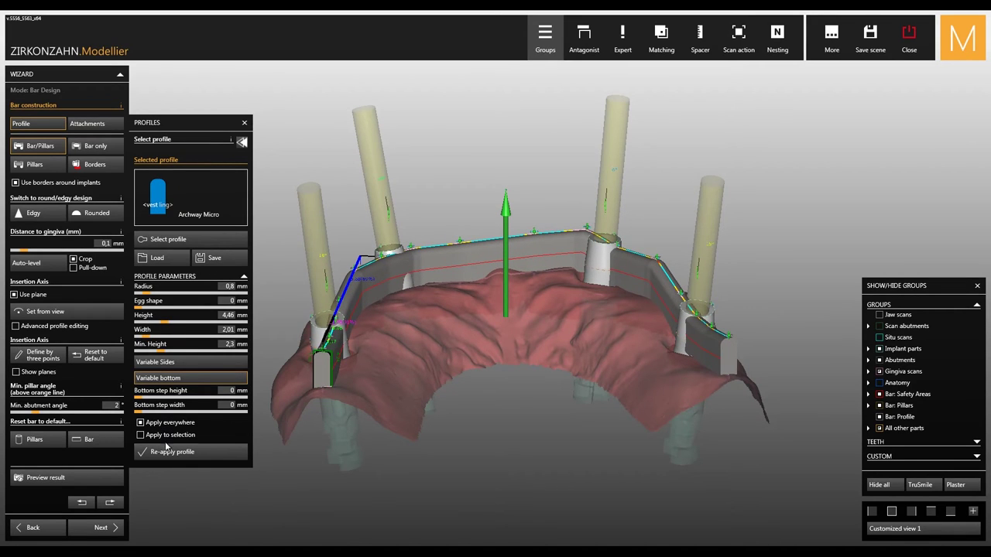
{"action": "left_click", "coordinate": [243, 141]}
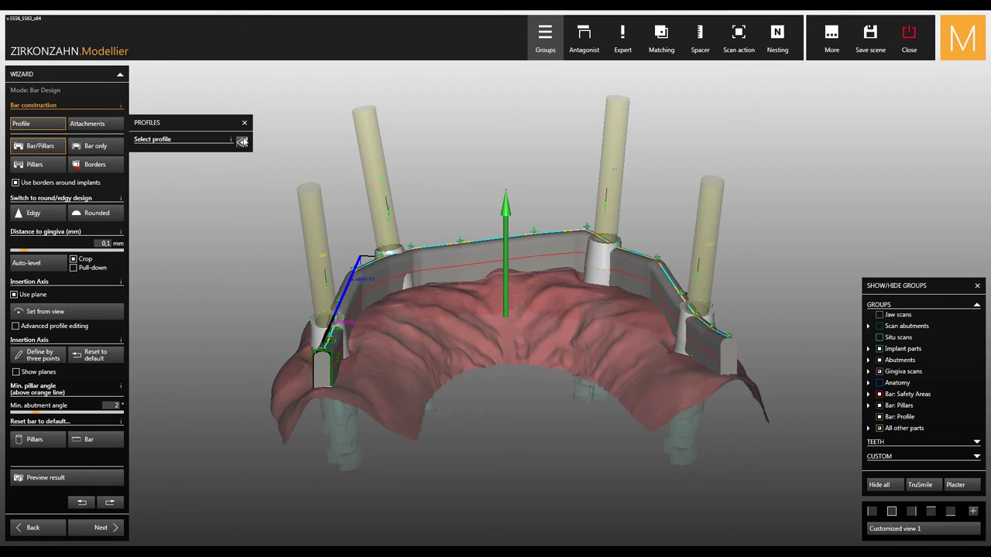
- Set the bar's insertion axis from a top-down view and slide the bar's end point
{"action": "left_click_drag", "start_coordinate": [230, 138], "coordinate": [224, 89]}
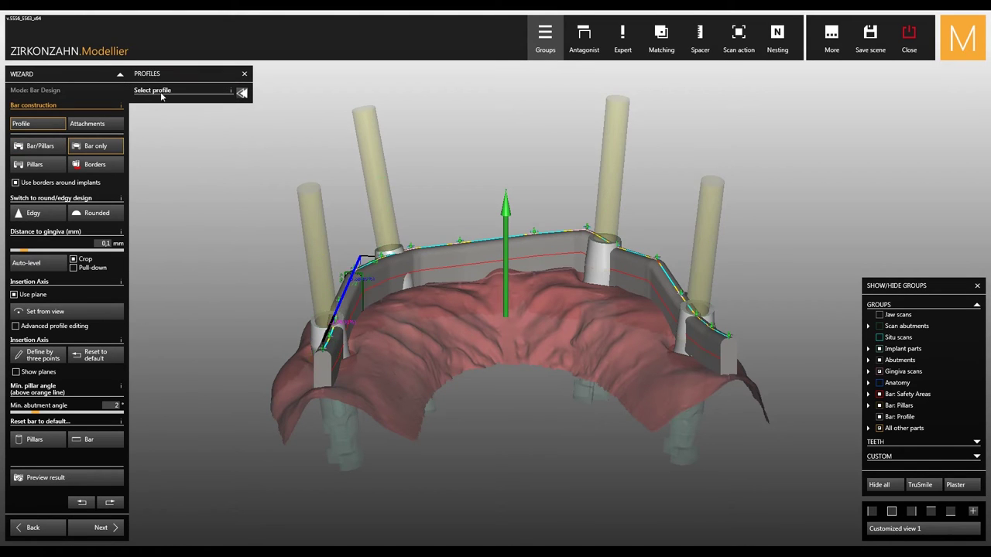
{"action": "right_click_drag", "start_coordinate": [599, 444], "coordinate": [179, 303]}
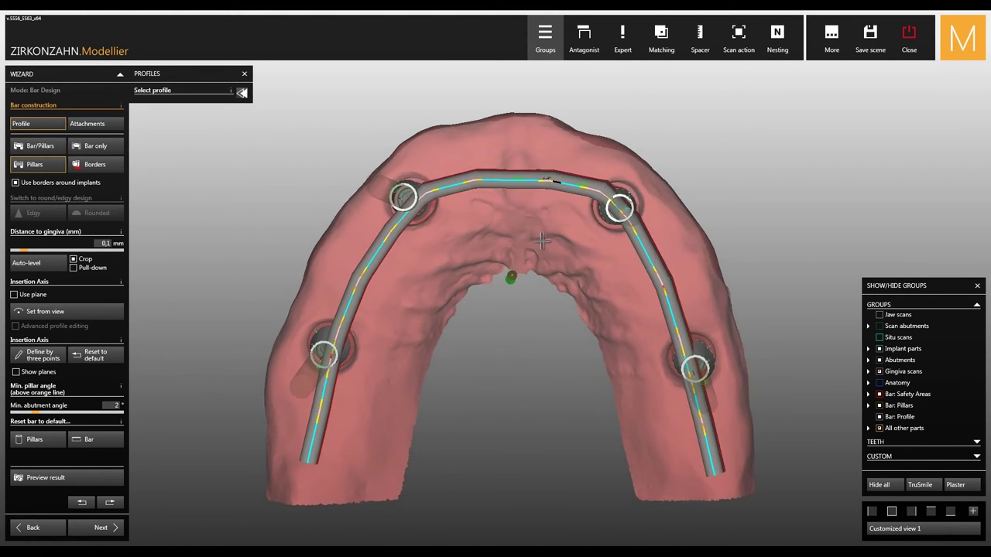
{"action": "left_click", "coordinate": [105, 312]}
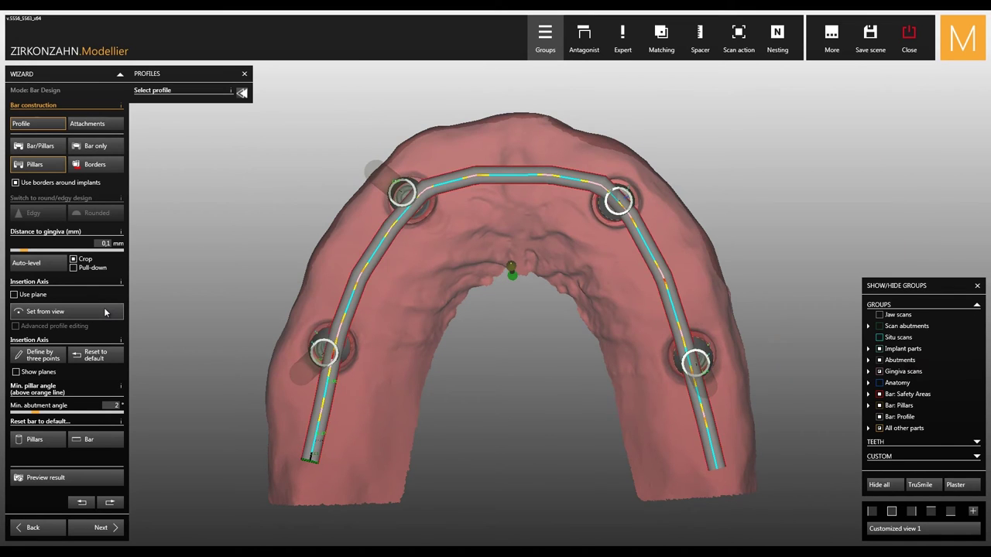
{"action": "mouse_move", "coordinate": [450, 285]}
{"action": "left_mouse_down"}
{"action": "mouse_move", "coordinate": [570, 259]}
{"action": "mouse_move", "coordinate": [531, 242]}
{"action": "mouse_move", "coordinate": [579, 229]}
{"action": "mouse_move", "coordinate": [563, 259]}
{"action": "left_mouse_up"}
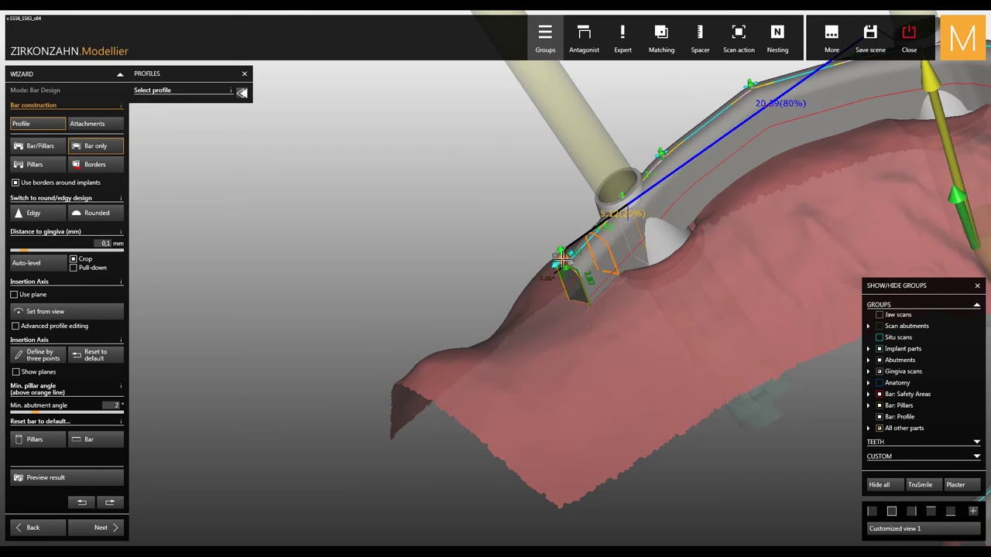
- Shorten the bar's right distal end to just past the last implant and show the tooth setup
{"action": "left_click", "coordinate": [881, 529]}
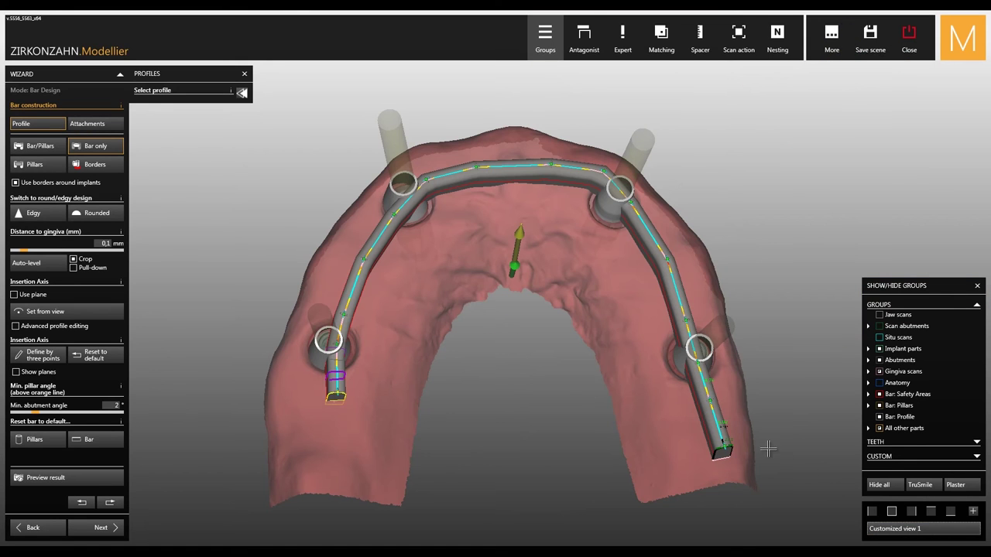
{"action": "left_click_drag", "start_coordinate": [721, 448], "coordinate": [724, 445]}
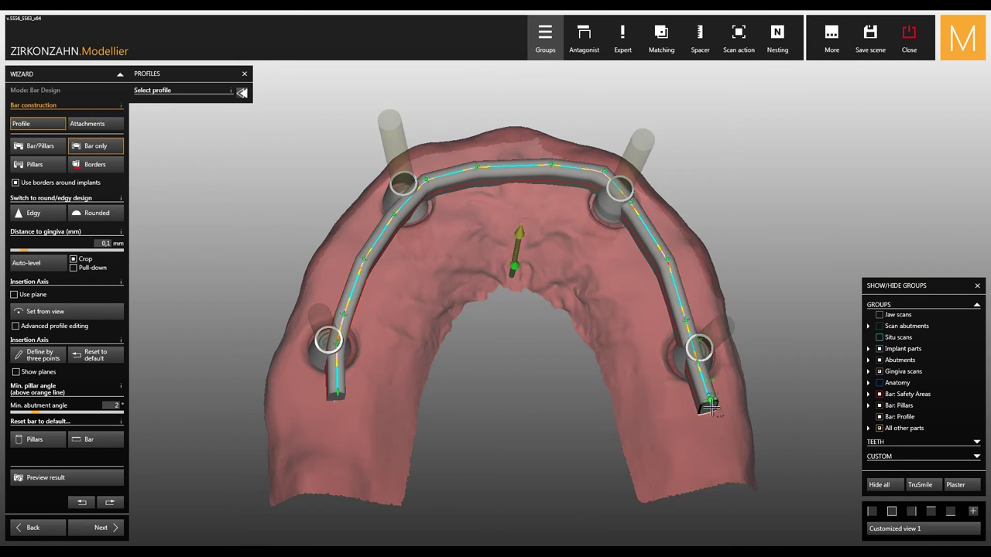
{"action": "left_click_drag", "start_coordinate": [710, 399], "coordinate": [705, 391]}
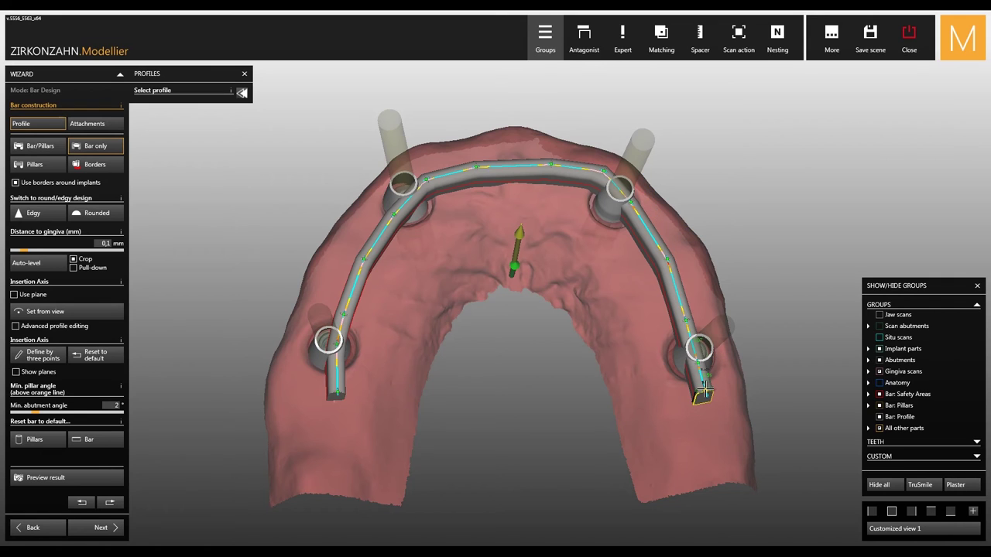
{"action": "left_click", "coordinate": [665, 262]}
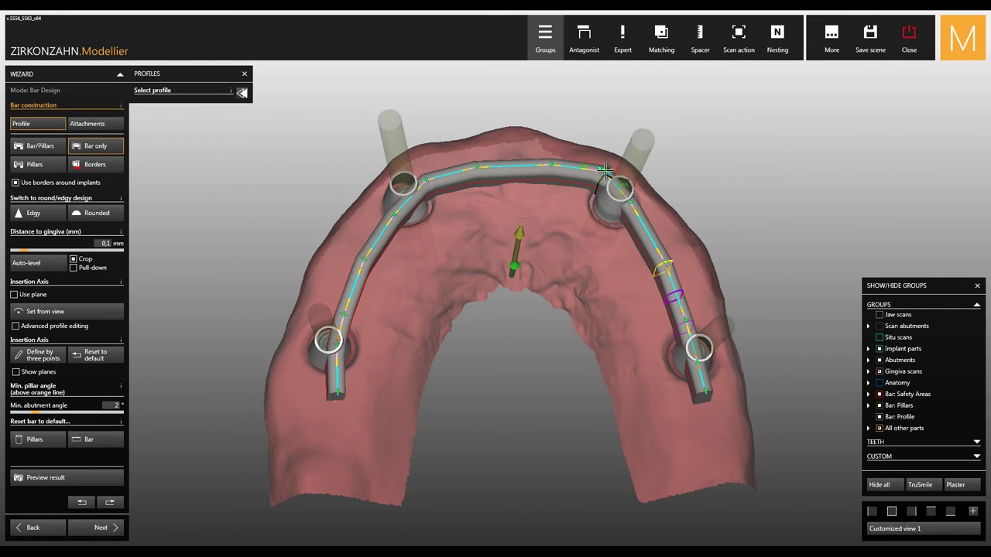
{"action": "left_click", "coordinate": [557, 168]}
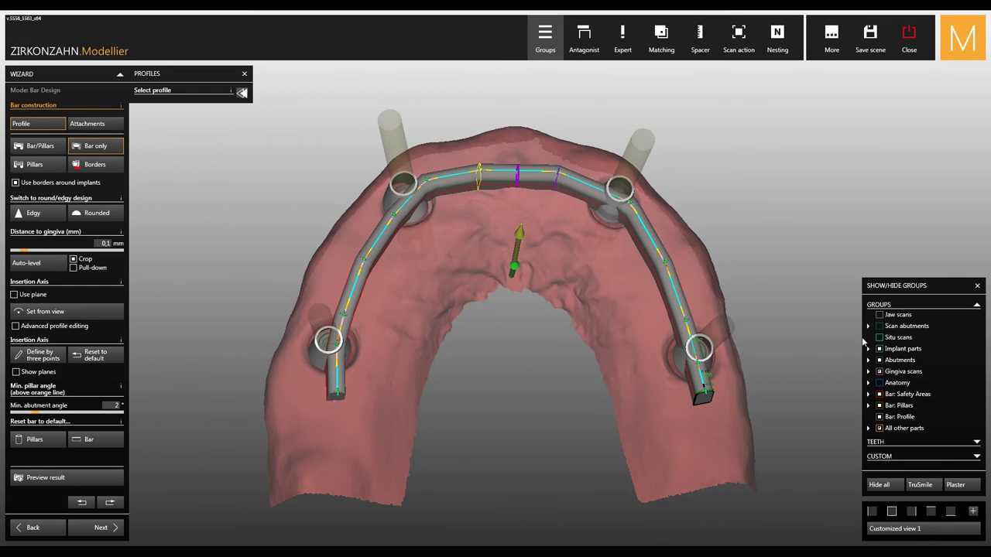
{"action": "key", "text": "s"}
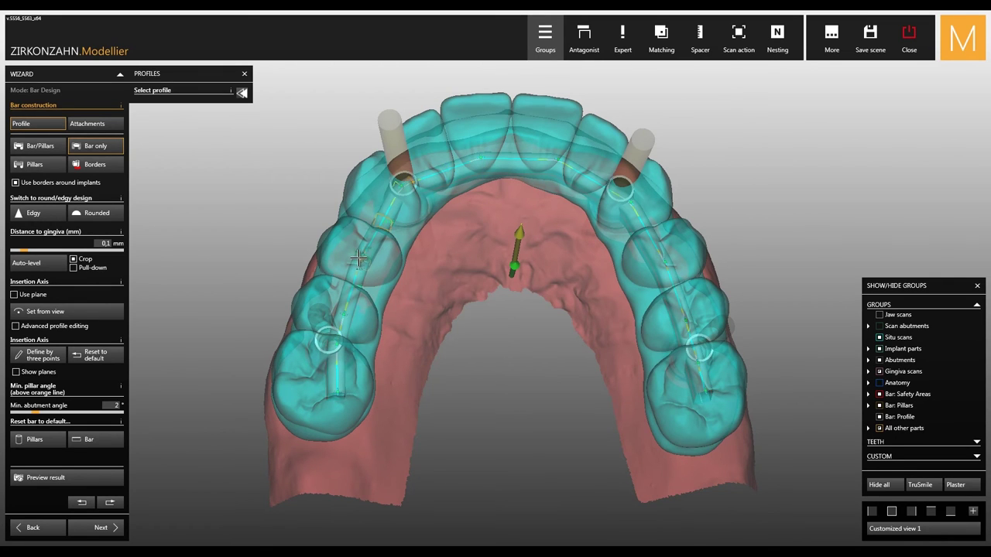
- Inspect the bar inside the teeth from the front, then untick Situ scans to see it under the gingiva
{"action": "left_click", "coordinate": [336, 383]}
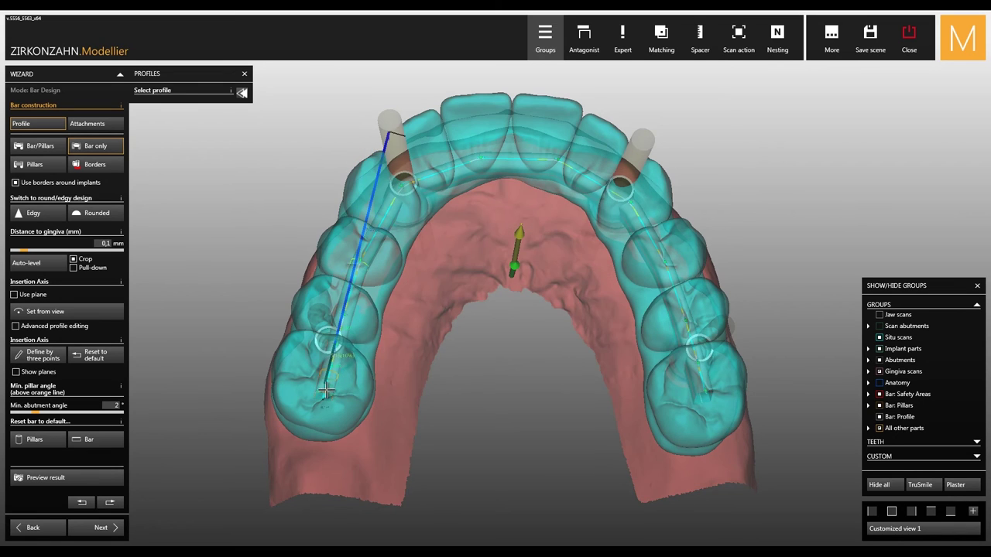
{"action": "left_click", "coordinate": [325, 390]}
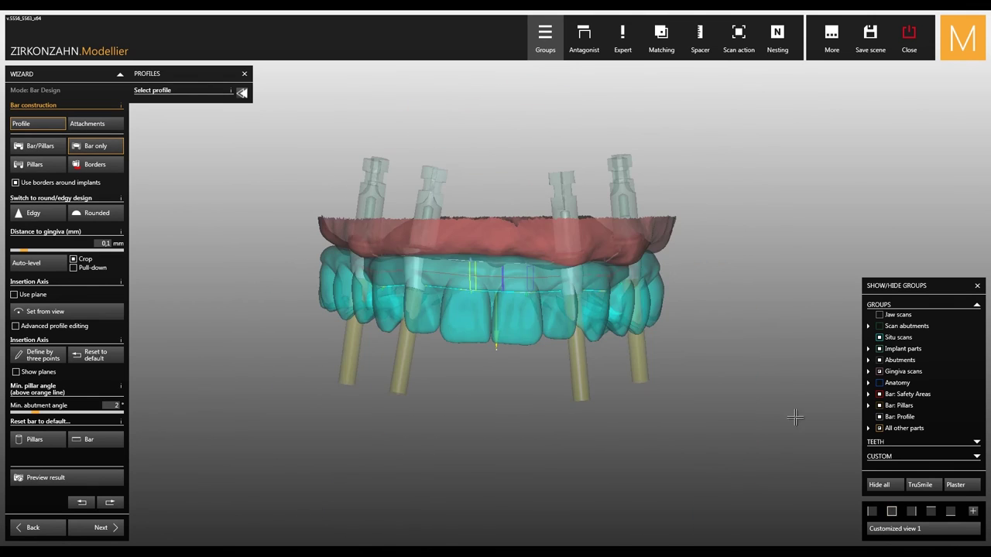
{"action": "scroll", "coordinate": [346, 282], "scroll_direction": "up", "scroll_amount": 1}
{"action": "scroll", "coordinate": [346, 283], "scroll_direction": "up", "scroll_amount": 1}
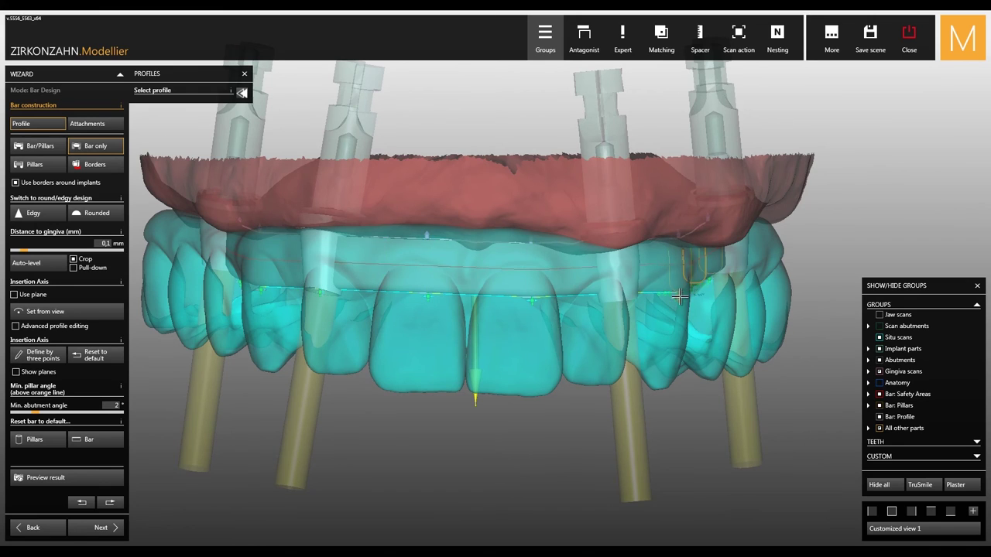
{"action": "left_click", "coordinate": [531, 319]}
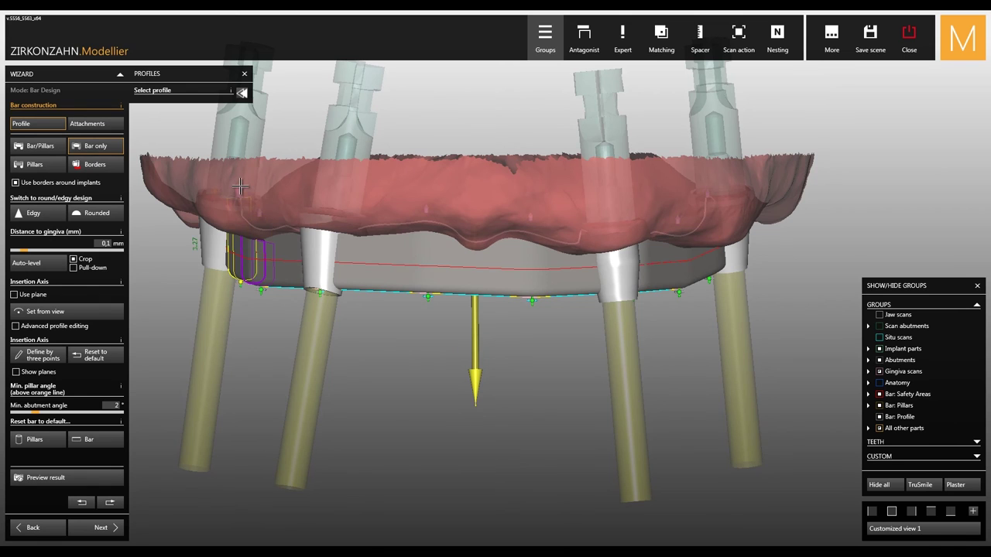
- Restore Customized view 1 with teeth and view the bar inside the front teeth from the right front
{"action": "left_click", "coordinate": [892, 529]}
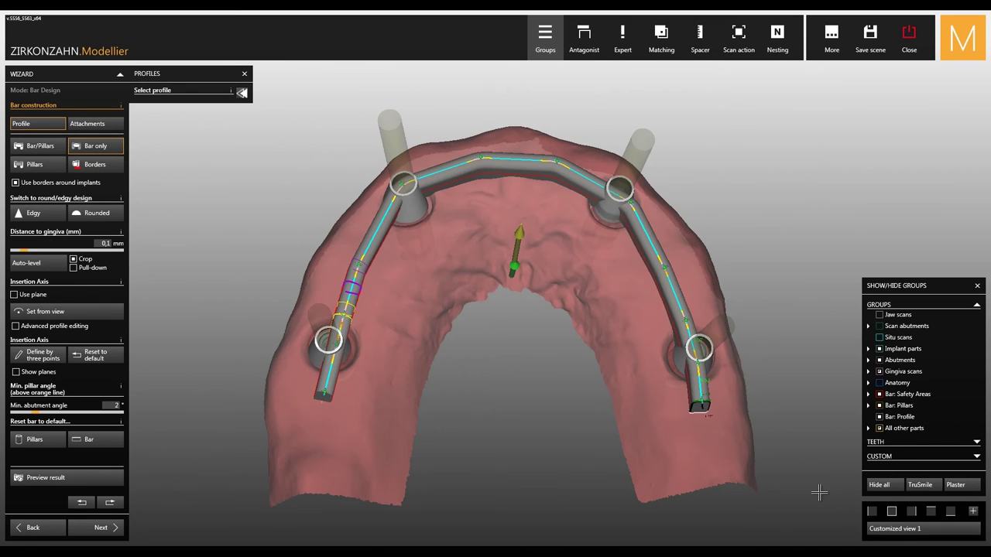
{"action": "key", "text": "1"}
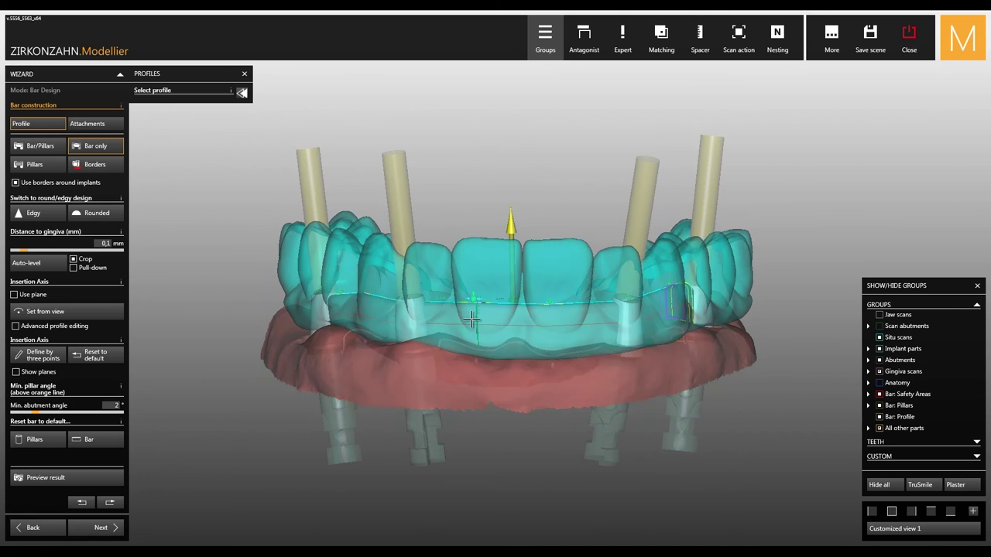
{"action": "scroll", "coordinate": [471, 321], "scroll_direction": "up", "scroll_amount": 3}
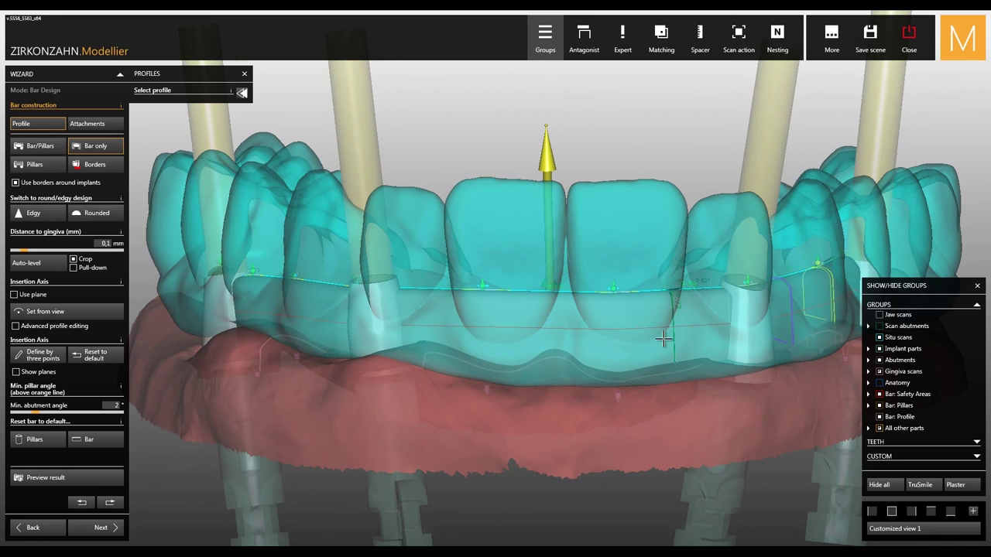
{"action": "middle_click_drag", "start_coordinate": [664, 336], "coordinate": [655, 350]}
{"action": "left_click", "coordinate": [592, 356]}
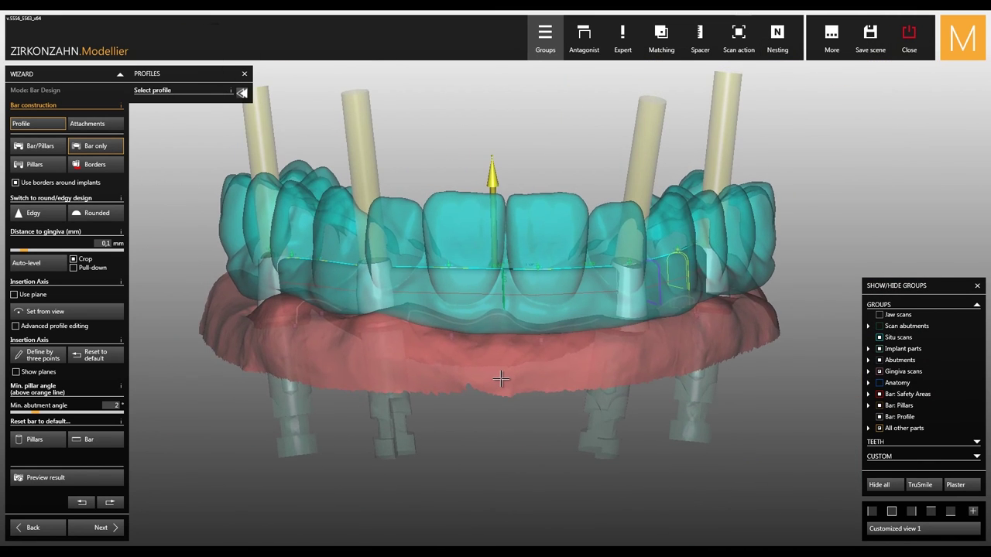
- Extend a pillar down to its lower edge and tilt its axis to the left
{"action": "left_click_drag", "start_coordinate": [376, 268], "coordinate": [385, 325]}
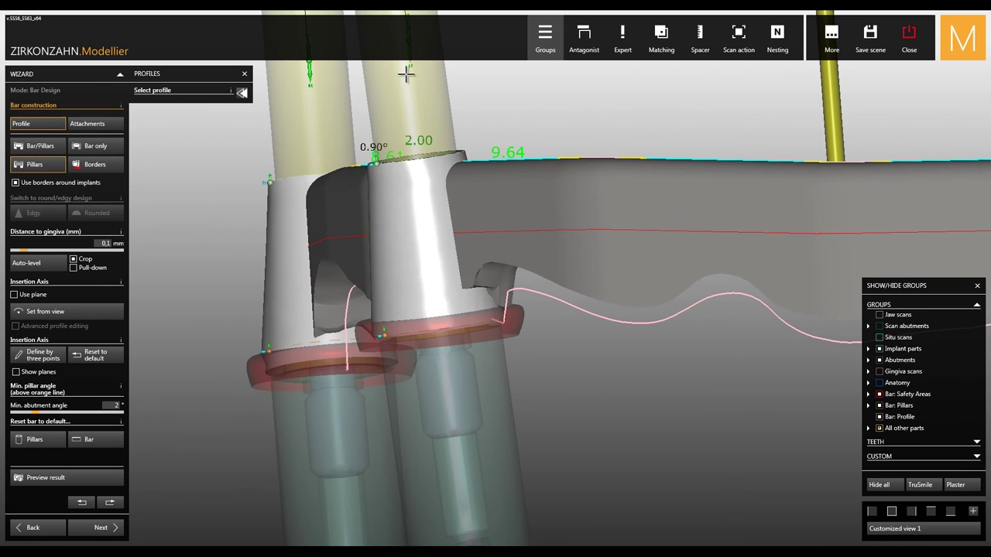
{"action": "left_click", "coordinate": [411, 88]}
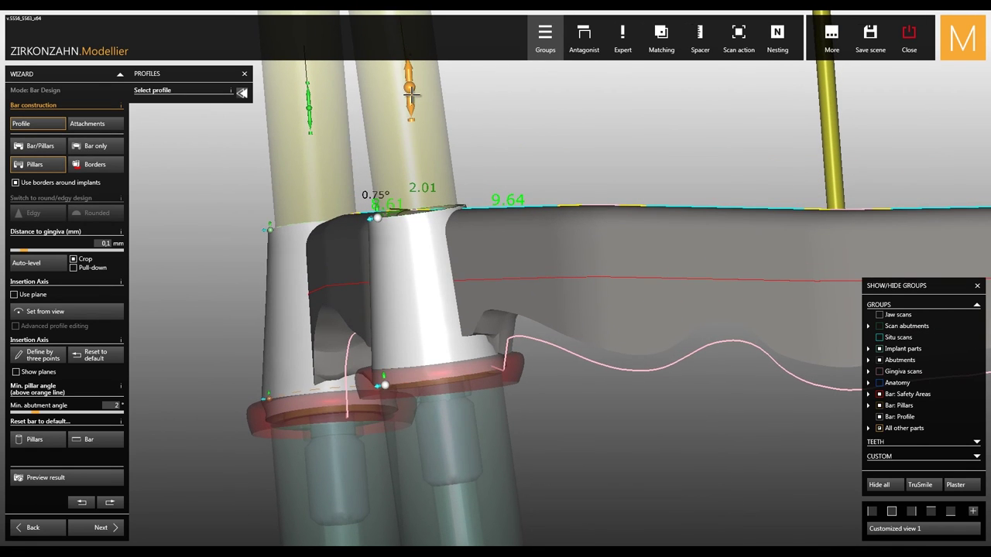
{"action": "left_click_drag", "start_coordinate": [411, 93], "coordinate": [310, 109]}
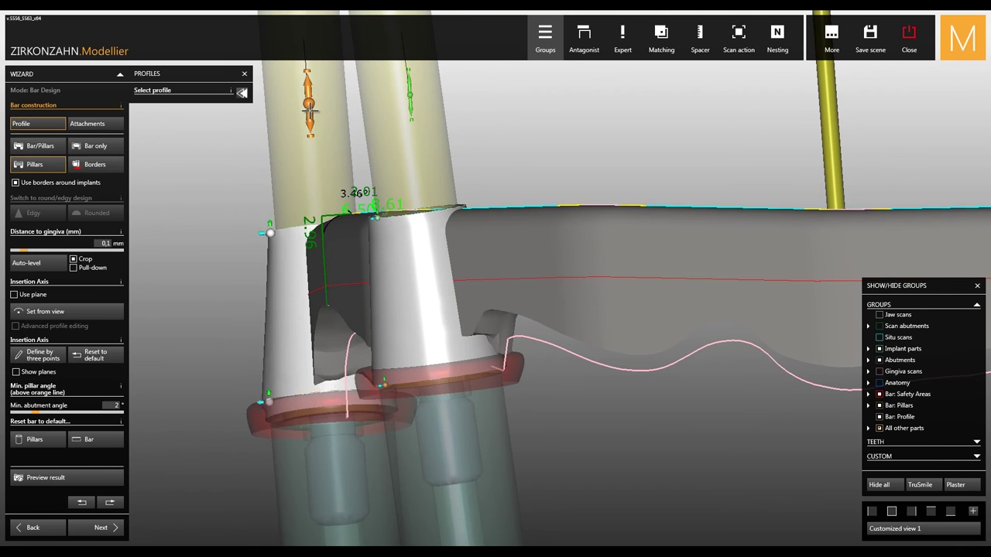
{"action": "left_click", "coordinate": [931, 514]}
{"action": "left_click", "coordinate": [933, 530]}
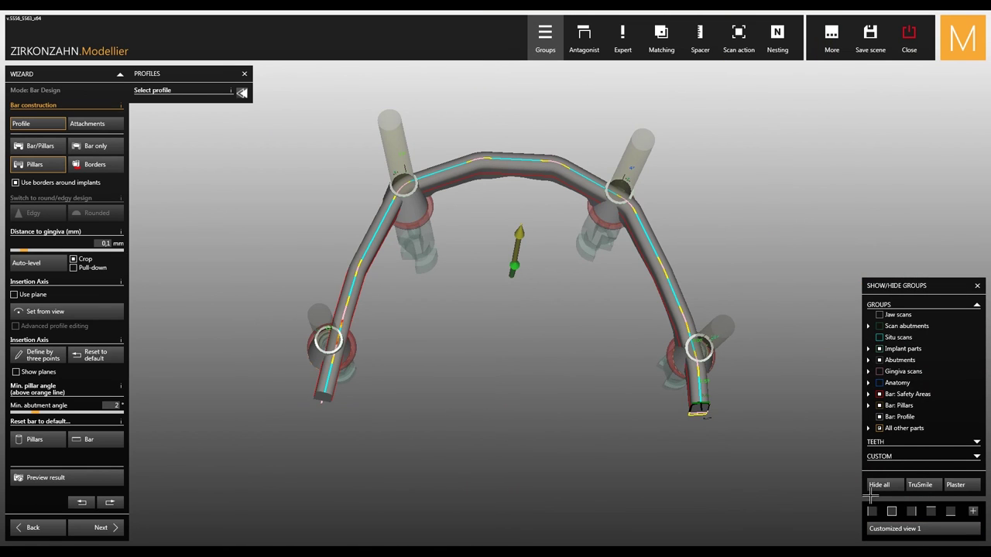
- Generate the solid freeform bar, check it against the tooth setup, and proceed to merging
{"action": "left_click", "coordinate": [93, 147]}
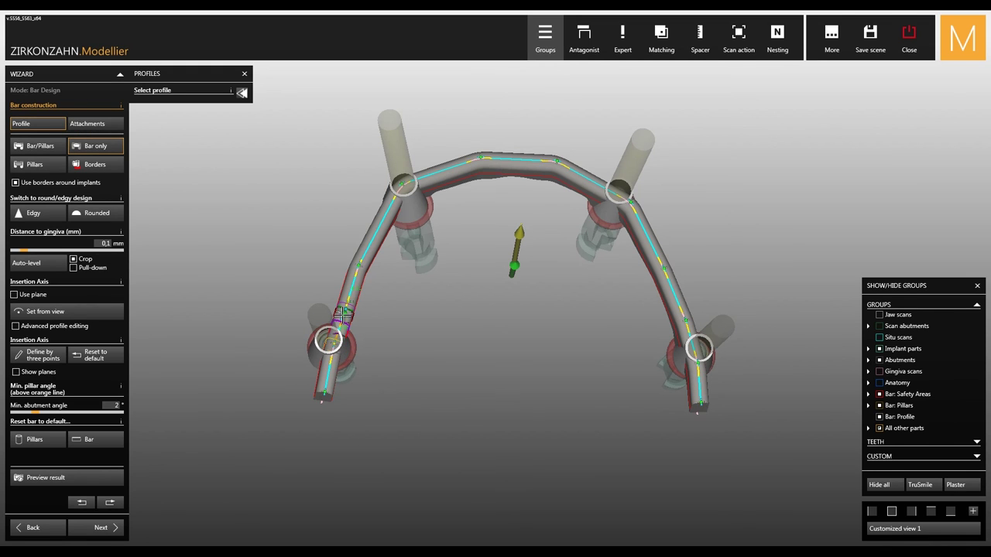
{"action": "left_click", "coordinate": [342, 311]}
{"action": "left_click", "coordinate": [99, 528]}
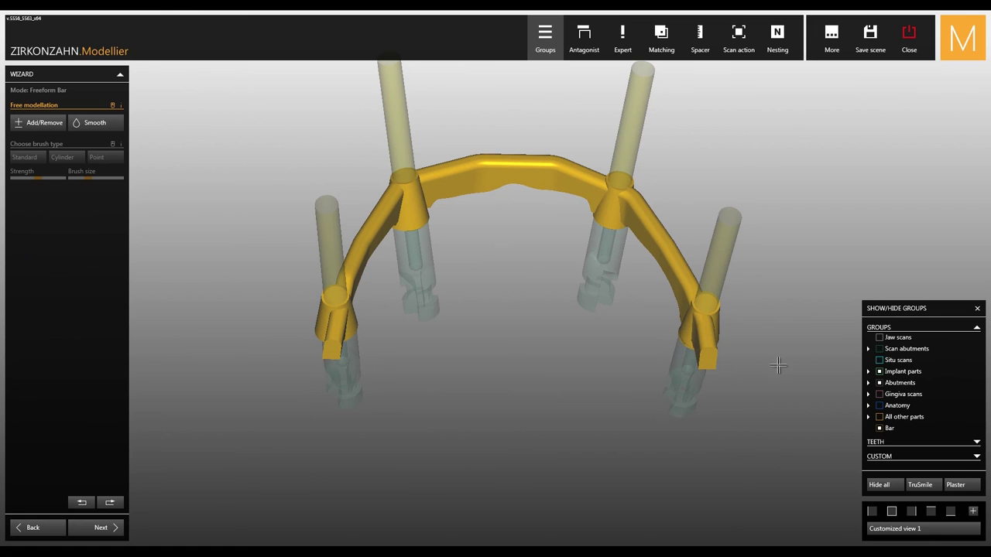
{"action": "left_click", "coordinate": [885, 364]}
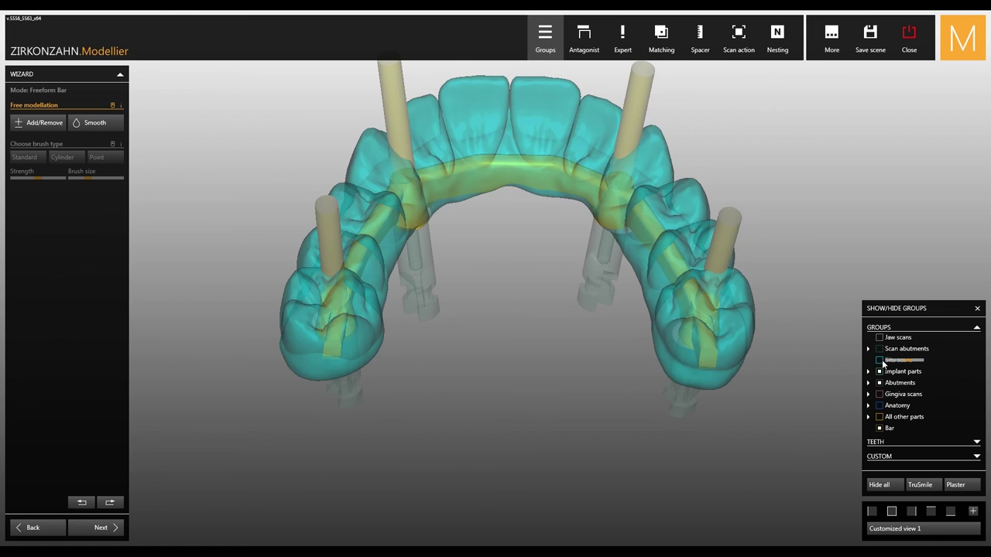
{"action": "left_click", "coordinate": [105, 526]}
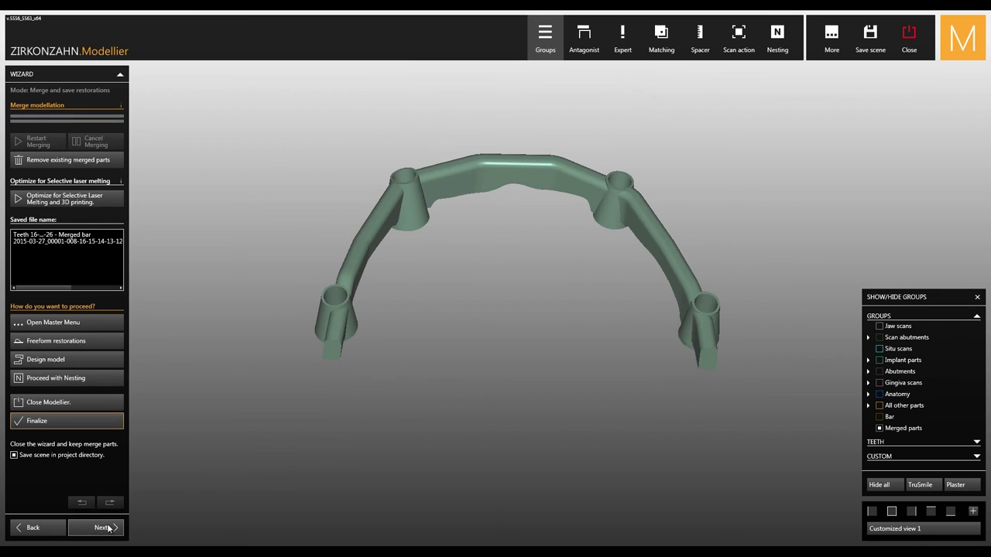
- Orbit and zoom to inspect the merged bar from a lower frontal view and from above
{"action": "right_click_drag", "start_coordinate": [480, 219], "coordinate": [507, 178]}
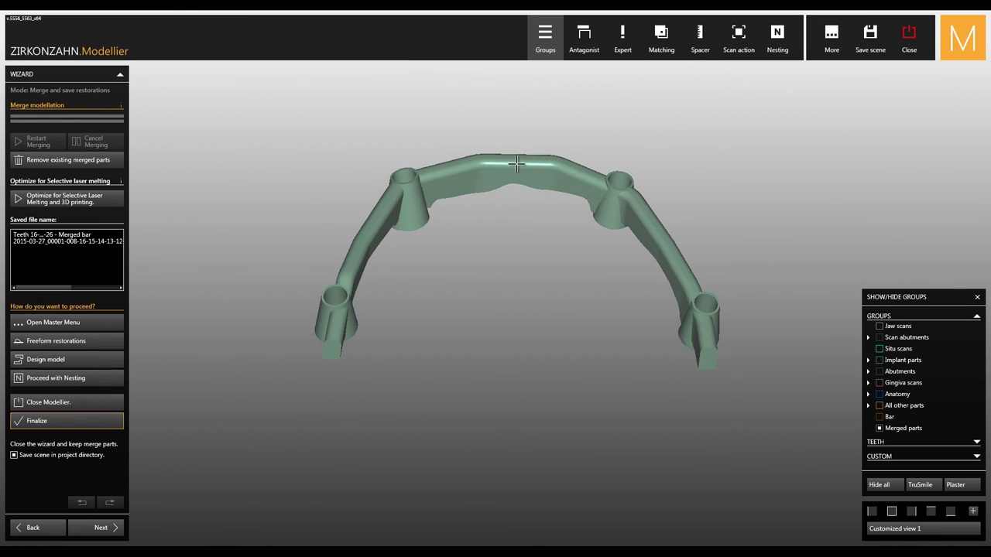
{"action": "scroll", "coordinate": [512, 170], "scroll_direction": "up", "scroll_amount": 3}
{"action": "scroll", "coordinate": [484, 325], "scroll_direction": "down", "scroll_amount": 2}
{"action": "scroll", "coordinate": [500, 337], "scroll_direction": "down", "scroll_amount": 2}
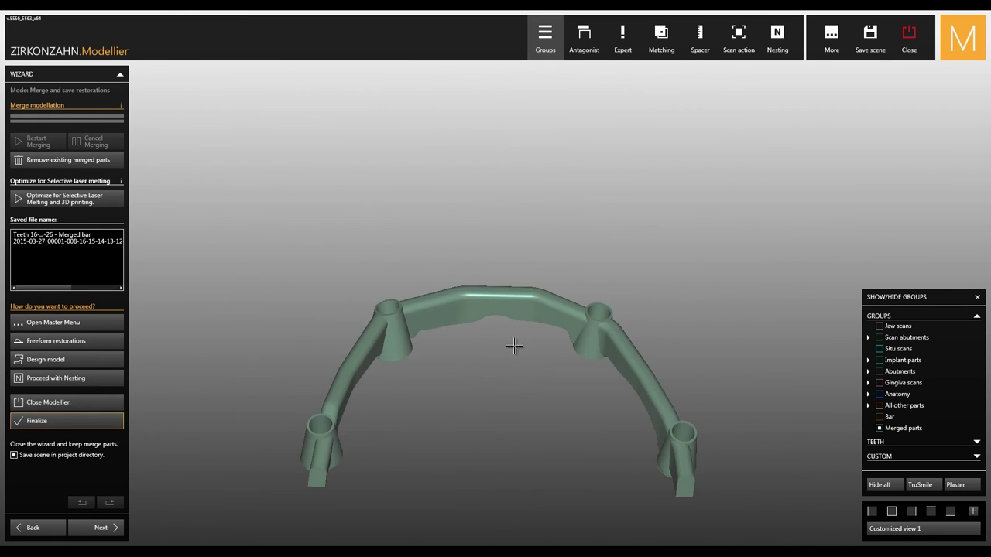
{"action": "right_click_drag", "start_coordinate": [509, 389], "coordinate": [535, 247]}
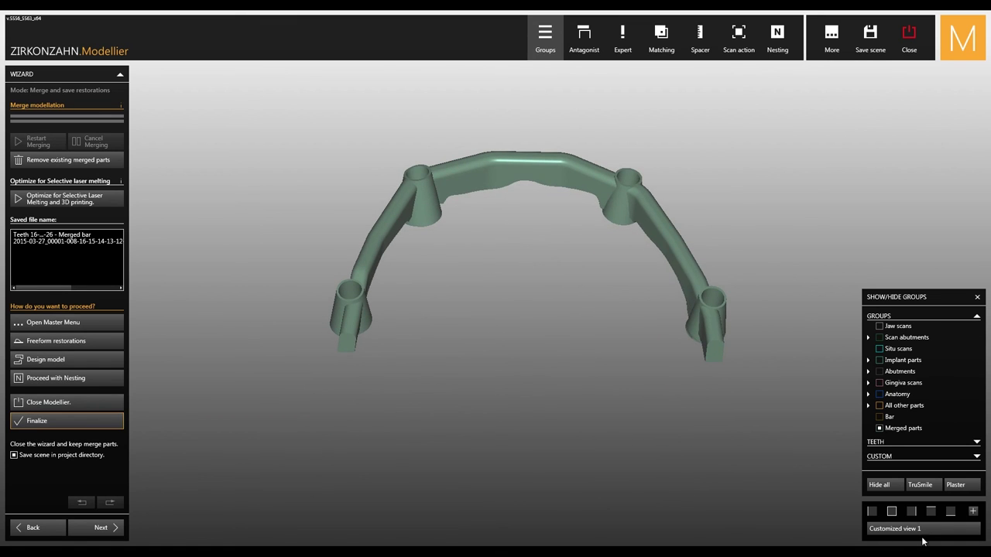